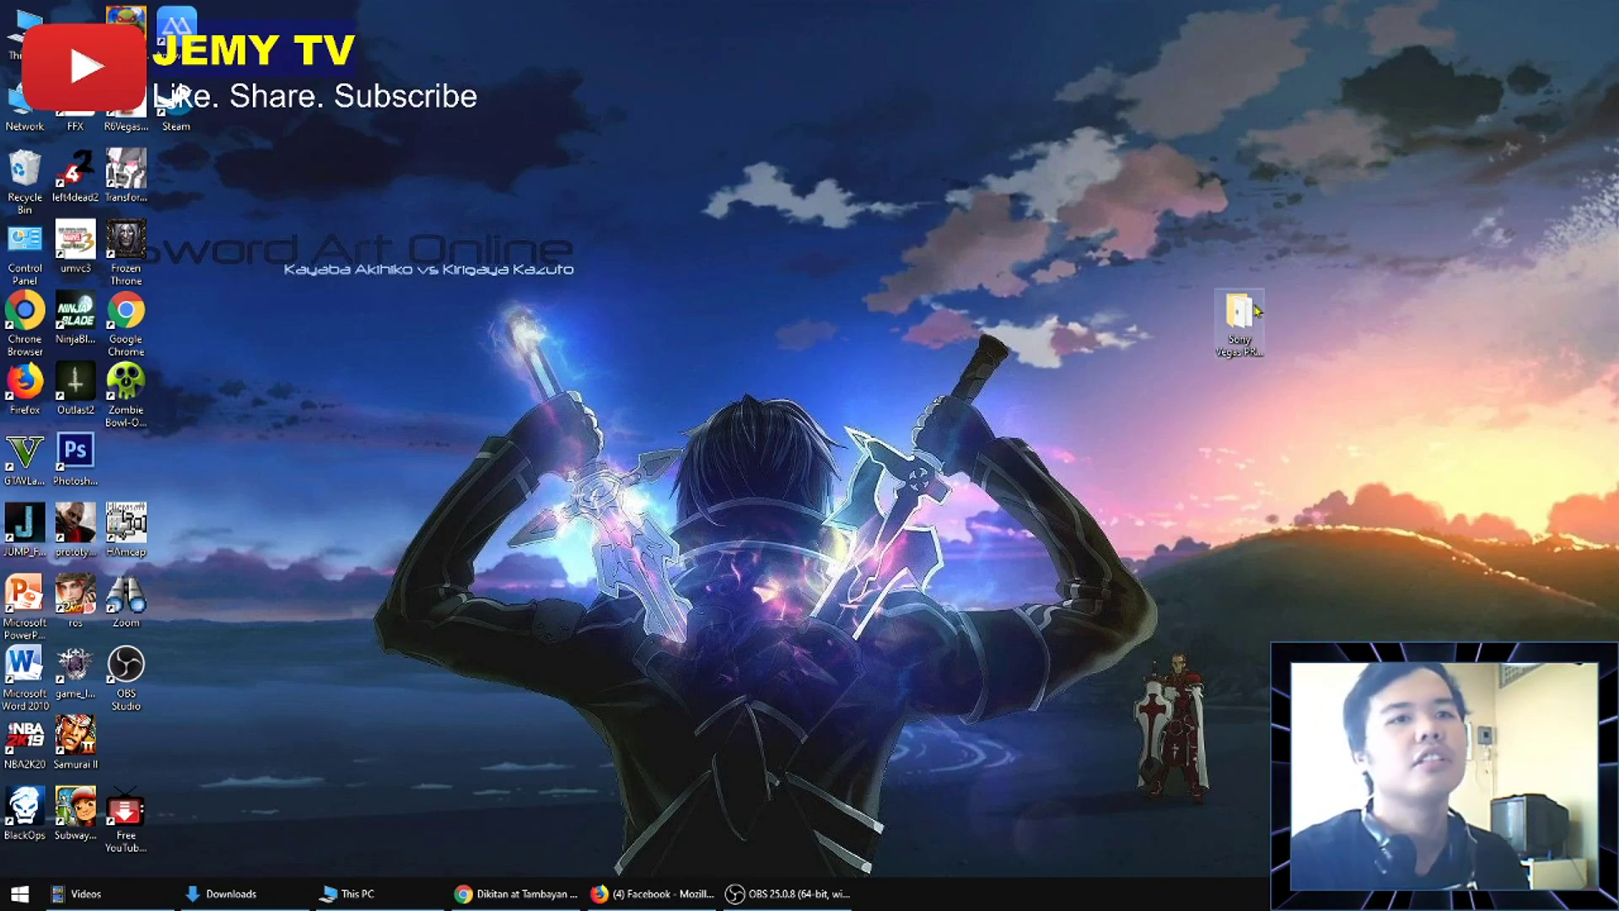
# Select the Sony Vegas PRO v11 64Bit folder on the desktop.
pyautogui.click(1240, 324)
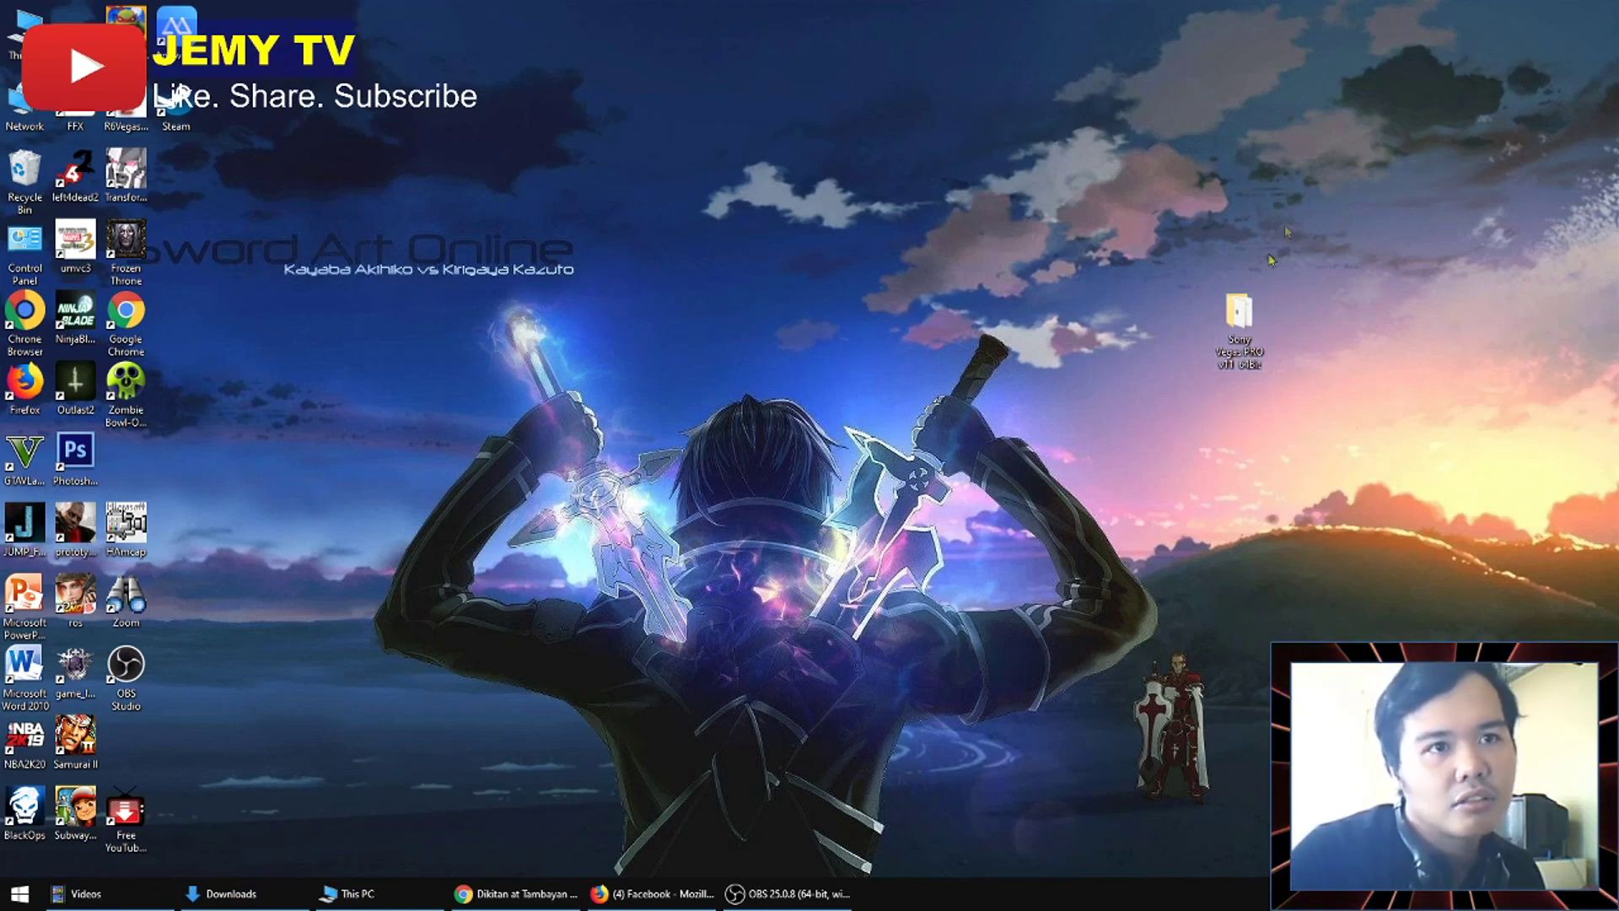
# Open the Sony Vegas PRO v11 64Bit folder and run the vegaspro11.0.595_64bit installer.
pyautogui.doubleClick(1240, 319)
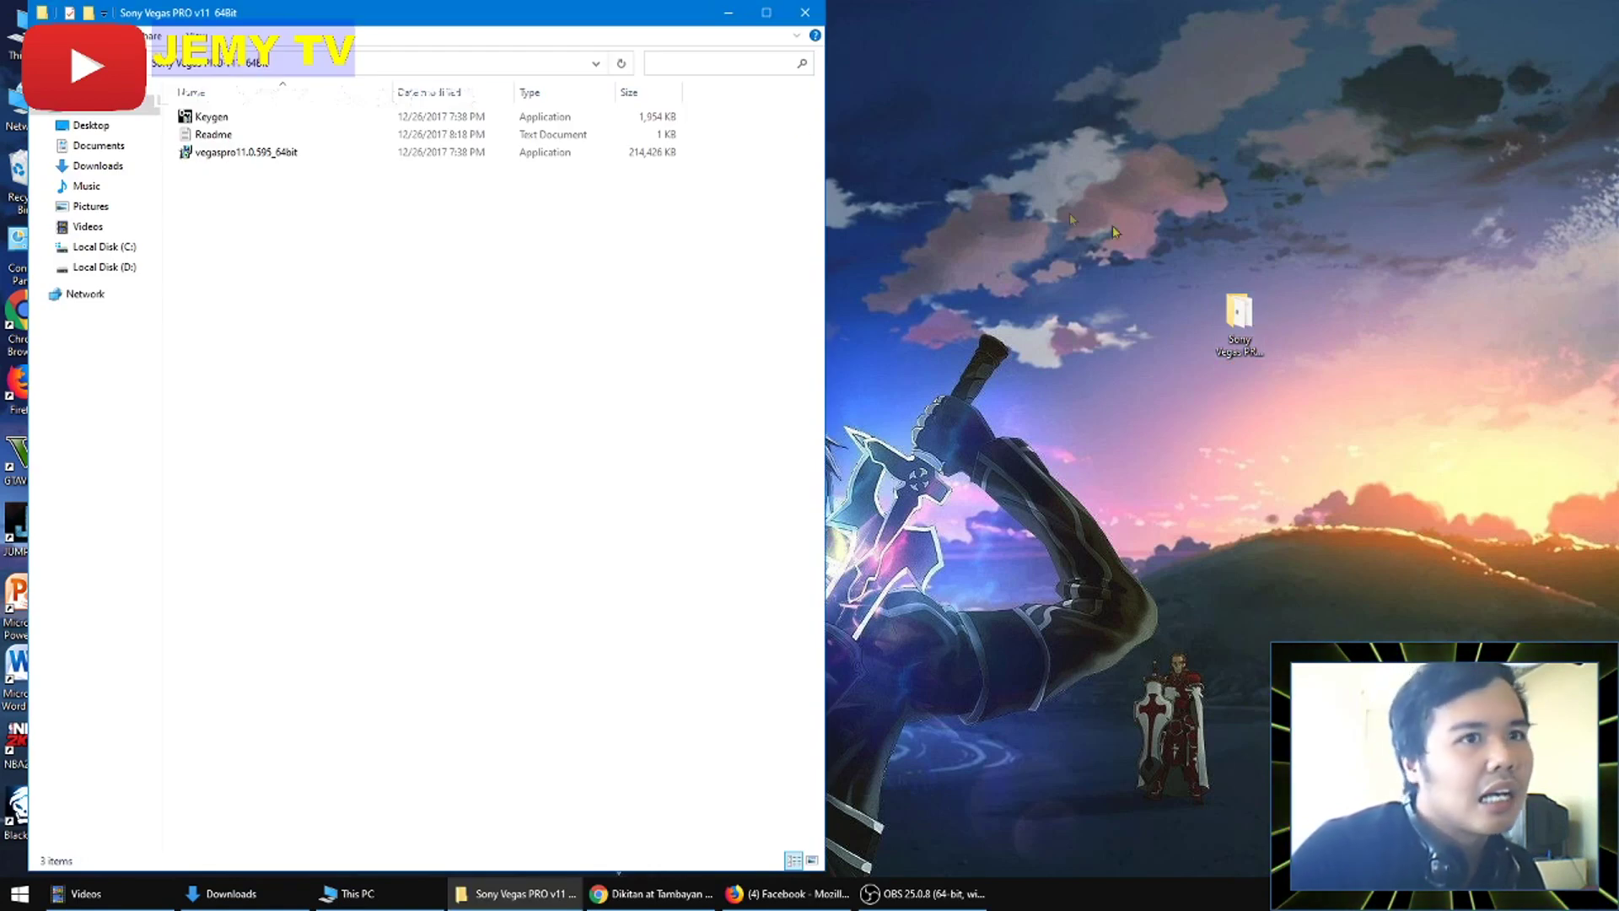
pyautogui.moveTo(459, 24); pyautogui.dragTo(540, 44)
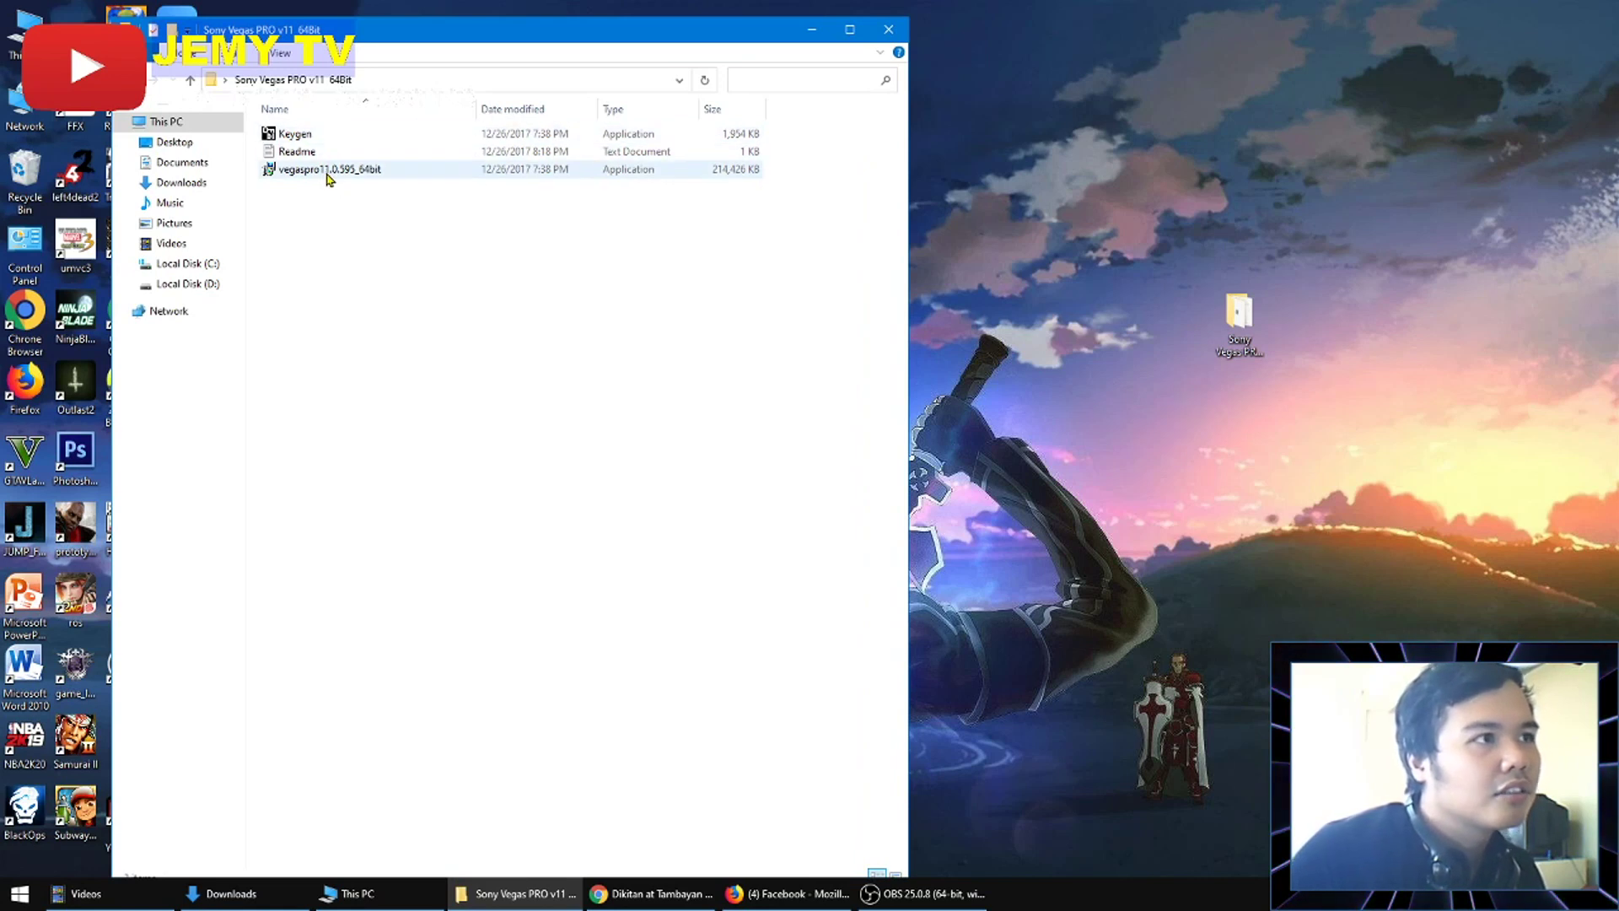
pyautogui.moveTo(573, 34); pyautogui.dragTo(621, 49)
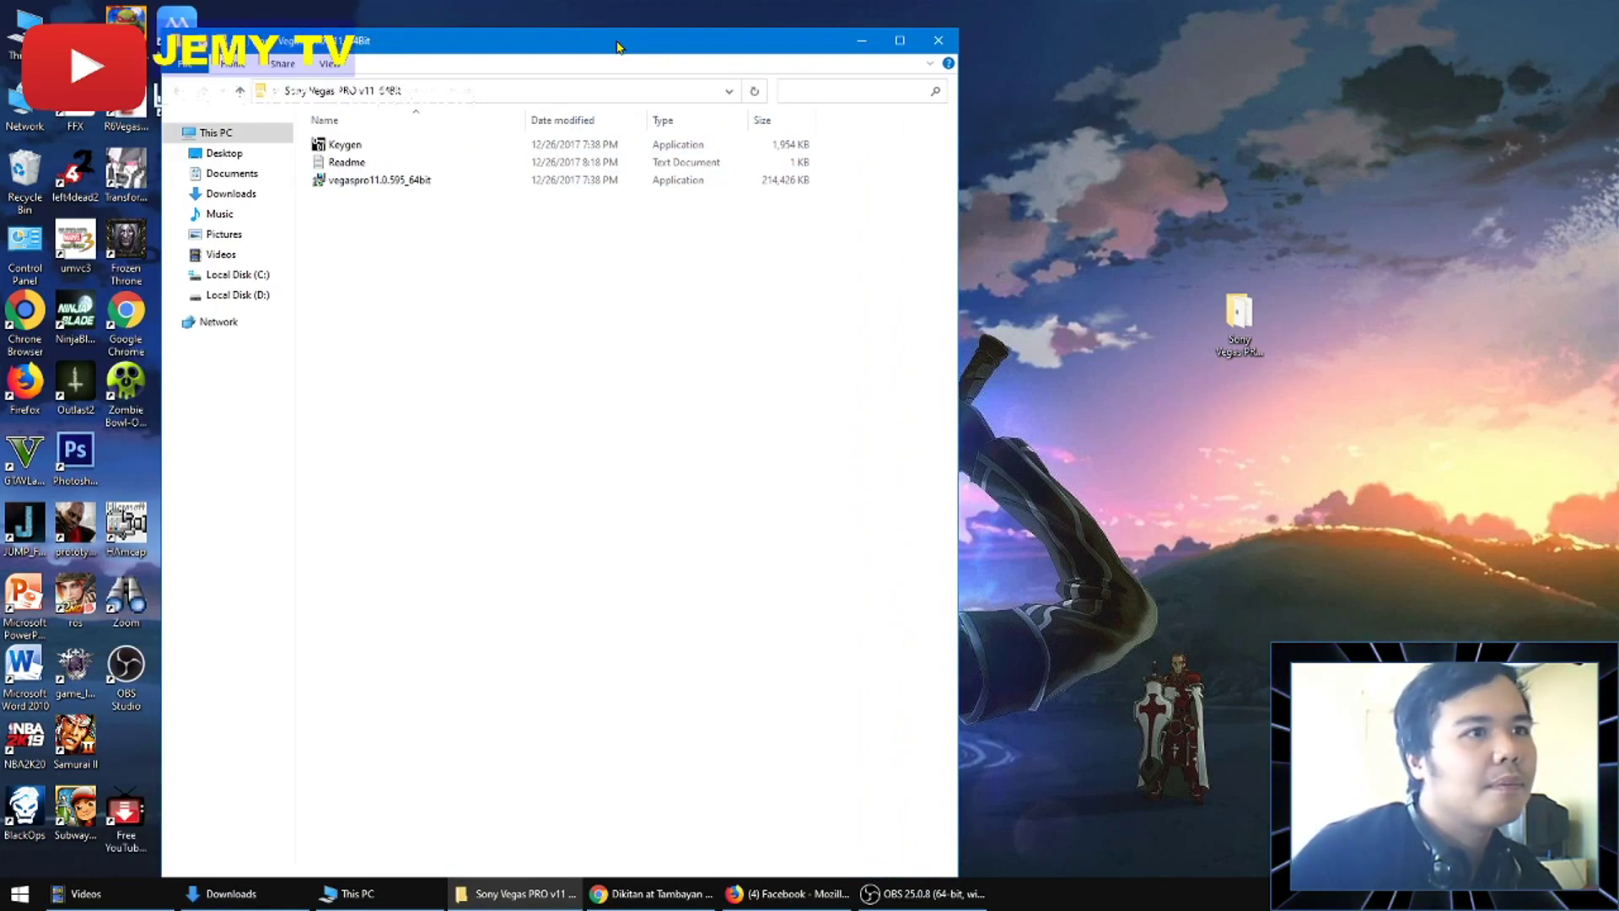
pyautogui.click(424, 181)
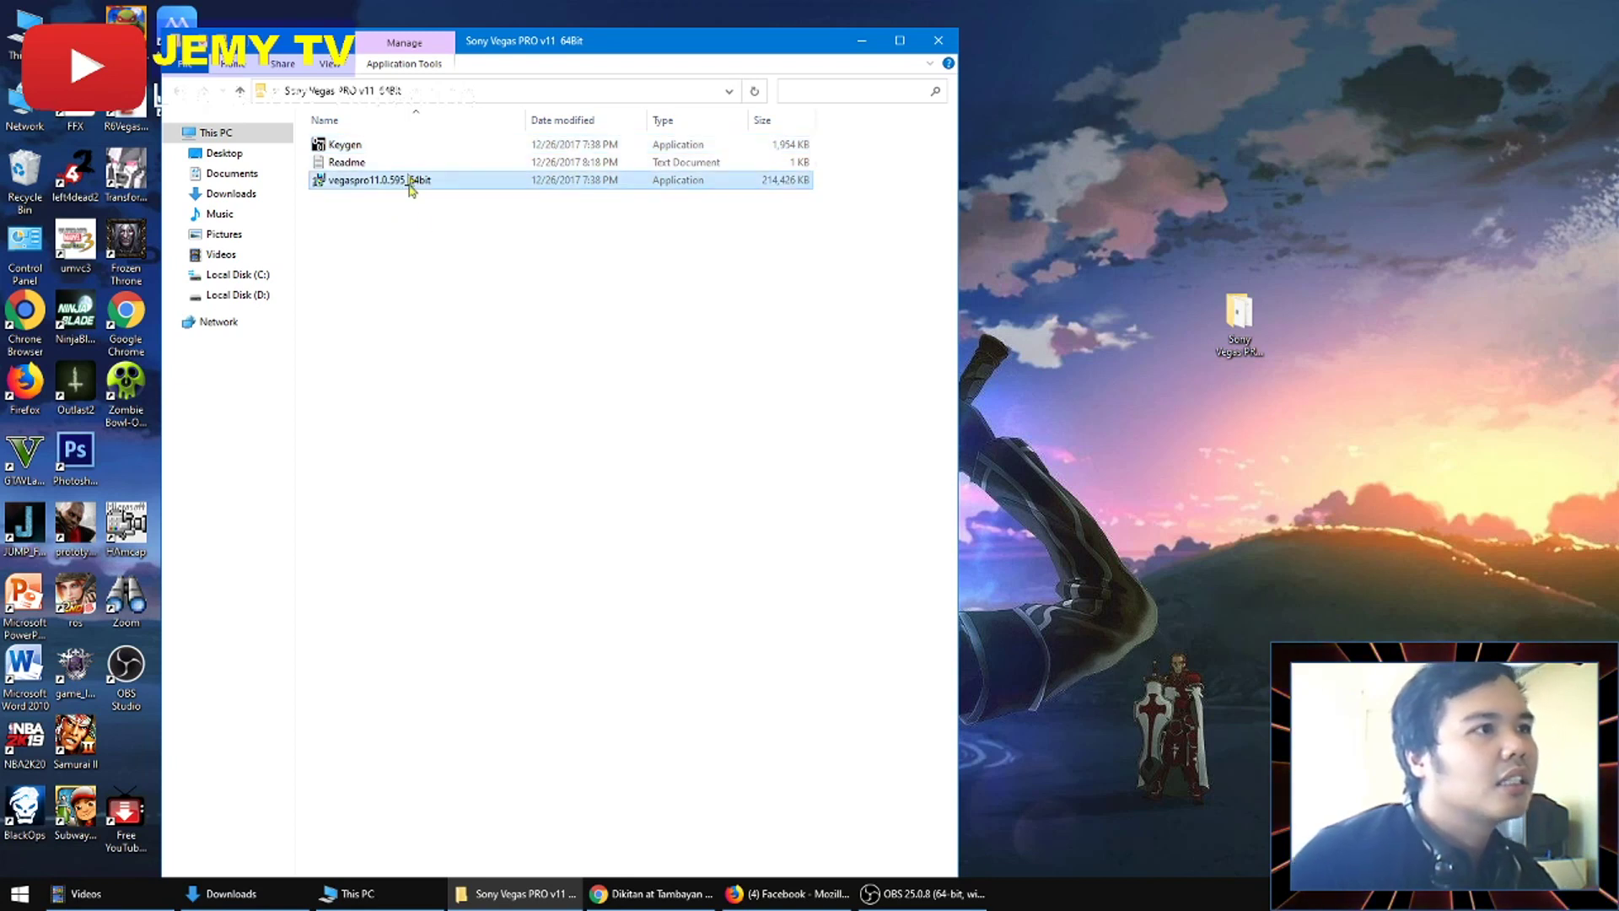
pyautogui.click(361, 148)
pyautogui.click(379, 184)
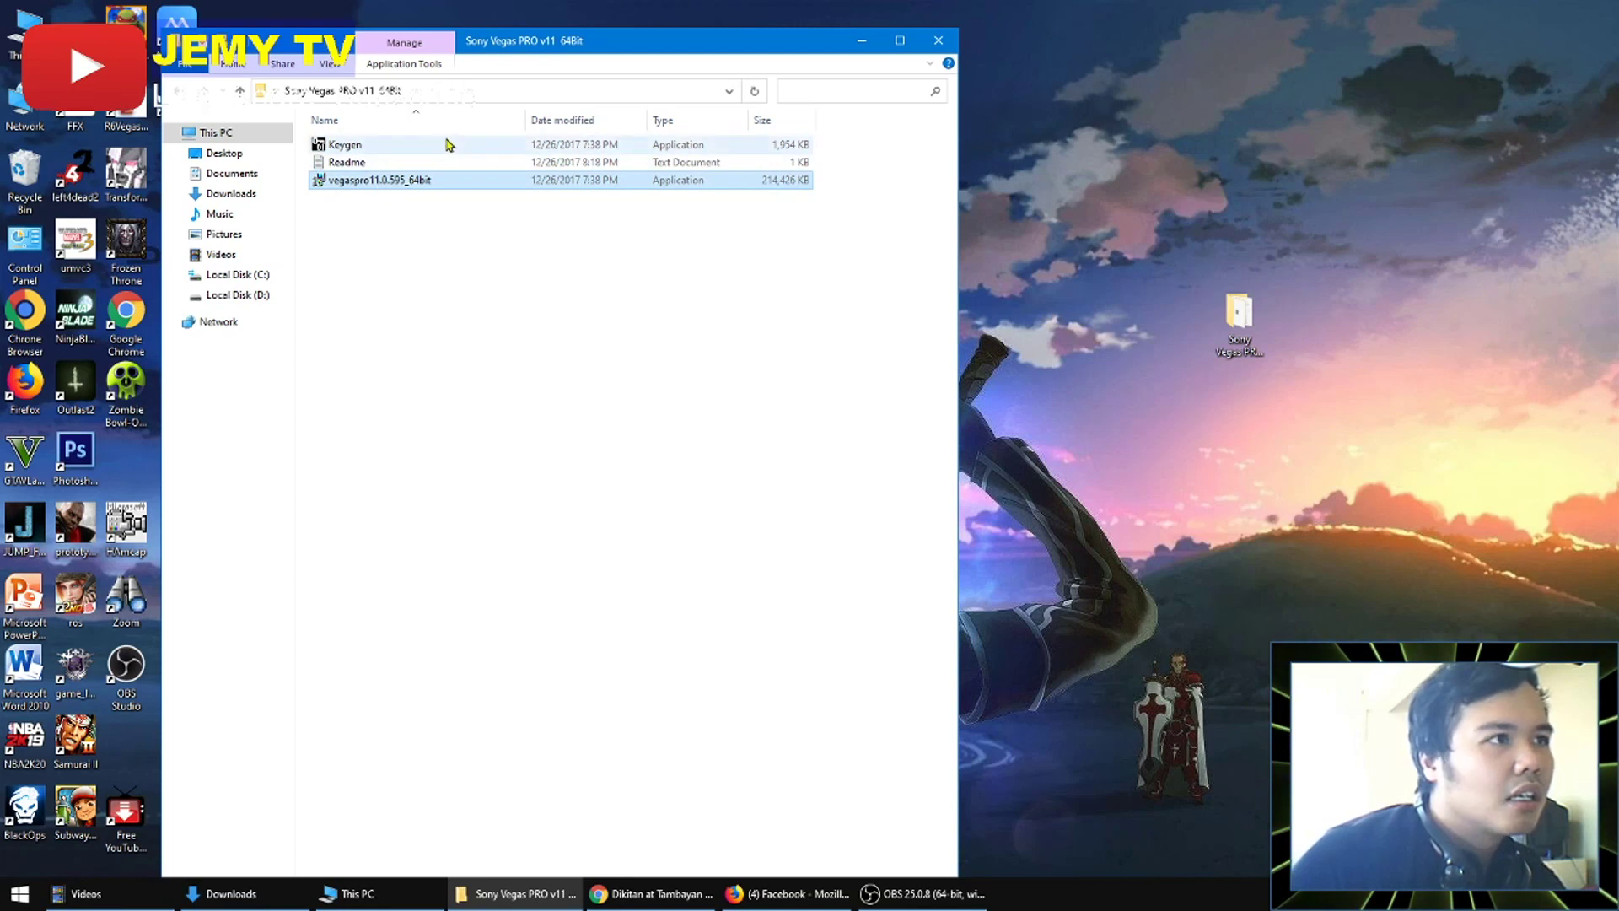
pyautogui.moveTo(620, 53); pyautogui.dragTo(768, 41)
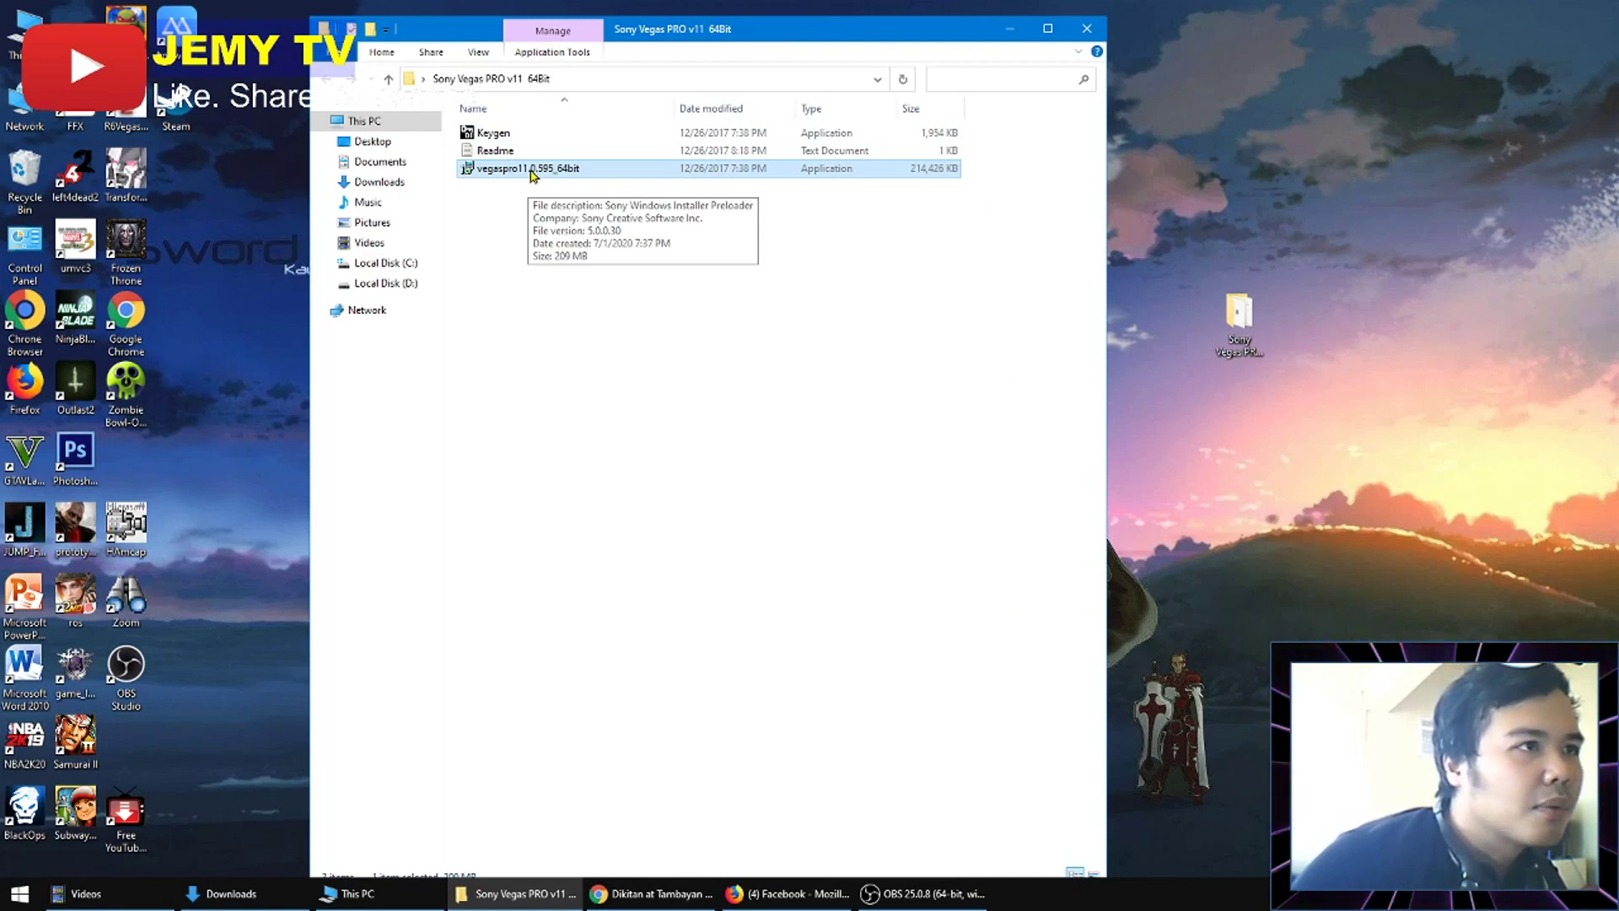
pyautogui.doubleClick(532, 172)
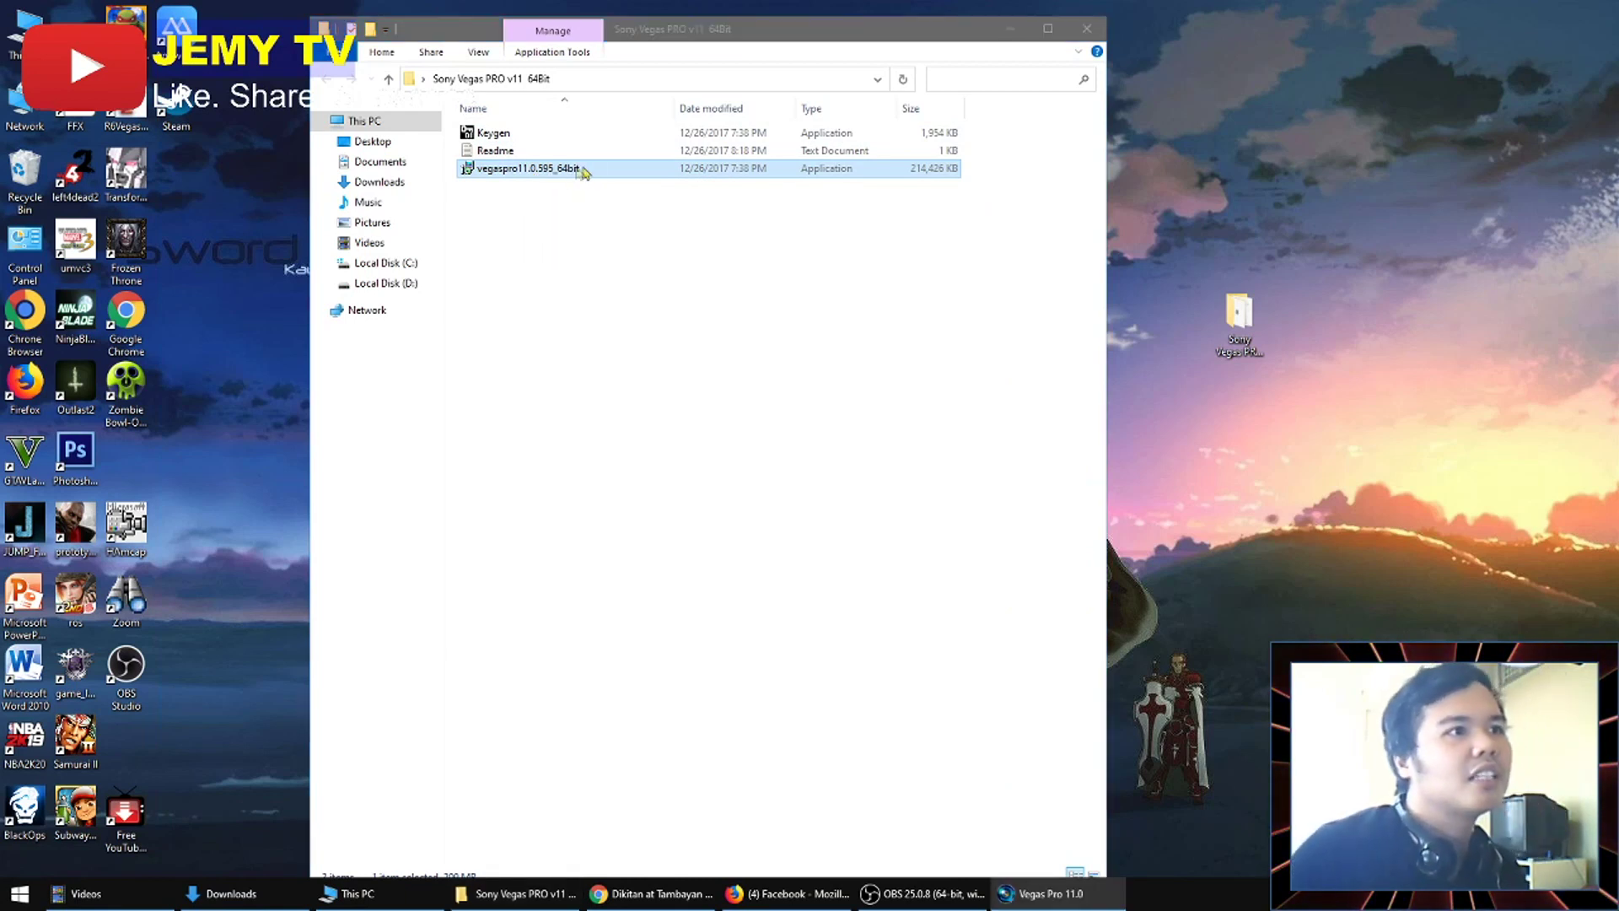
# Keep English as the setup language and accept the Vegas Pro 11 licence agreement.
pyautogui.click(1010, 29)
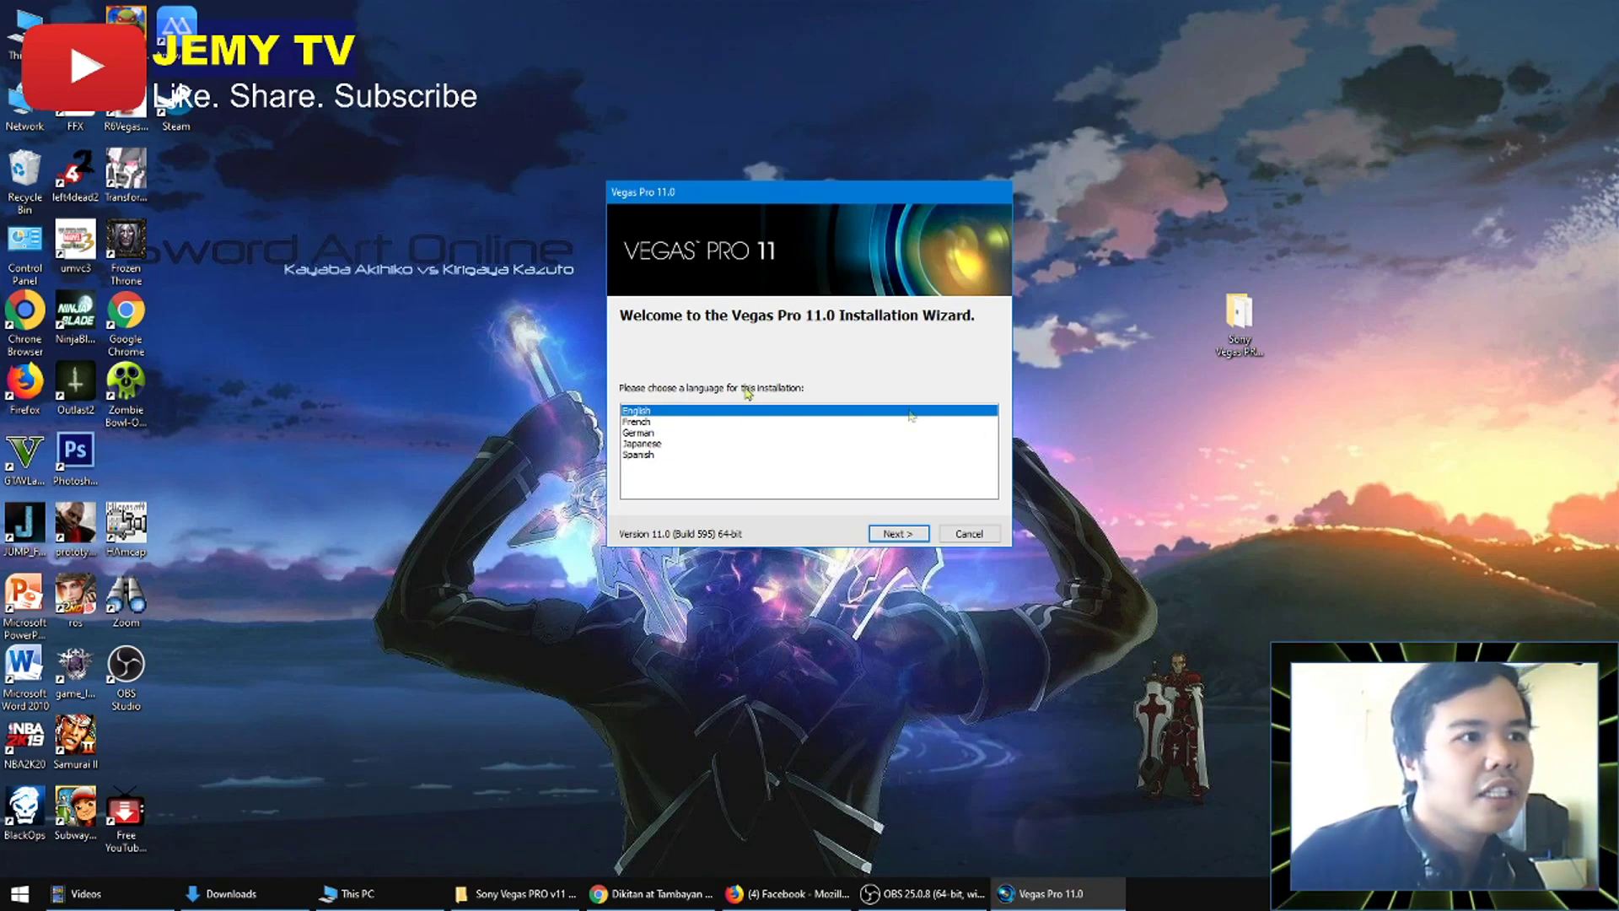
pyautogui.click(899, 533)
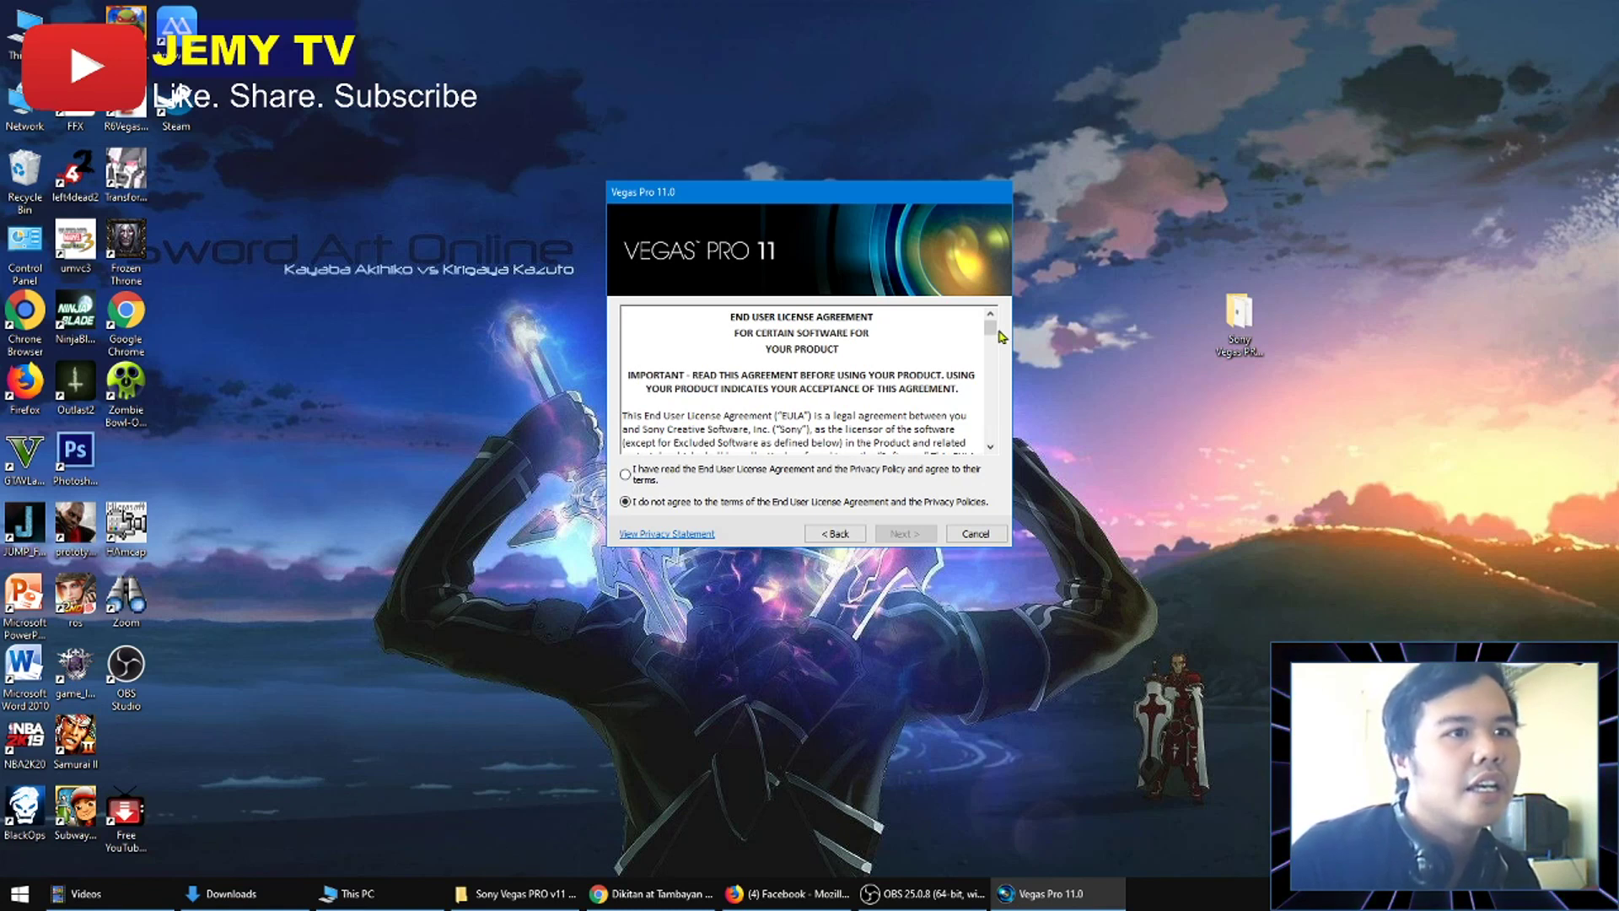
pyautogui.moveTo(992, 331); pyautogui.dragTo(993, 432)
pyautogui.click(632, 477)
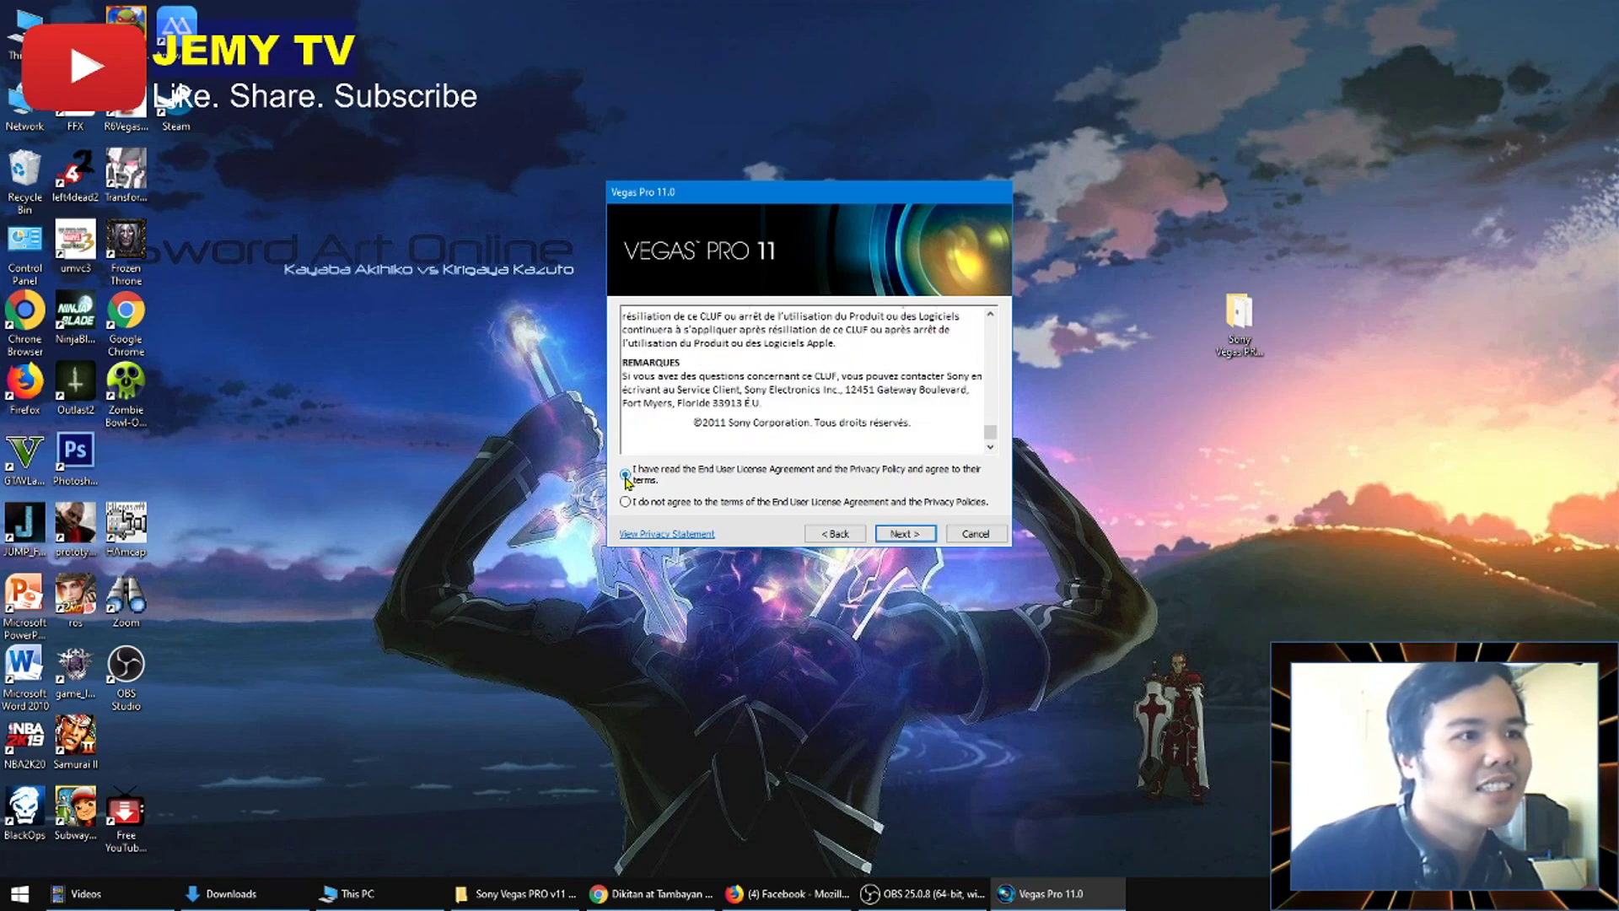
pyautogui.click(901, 533)
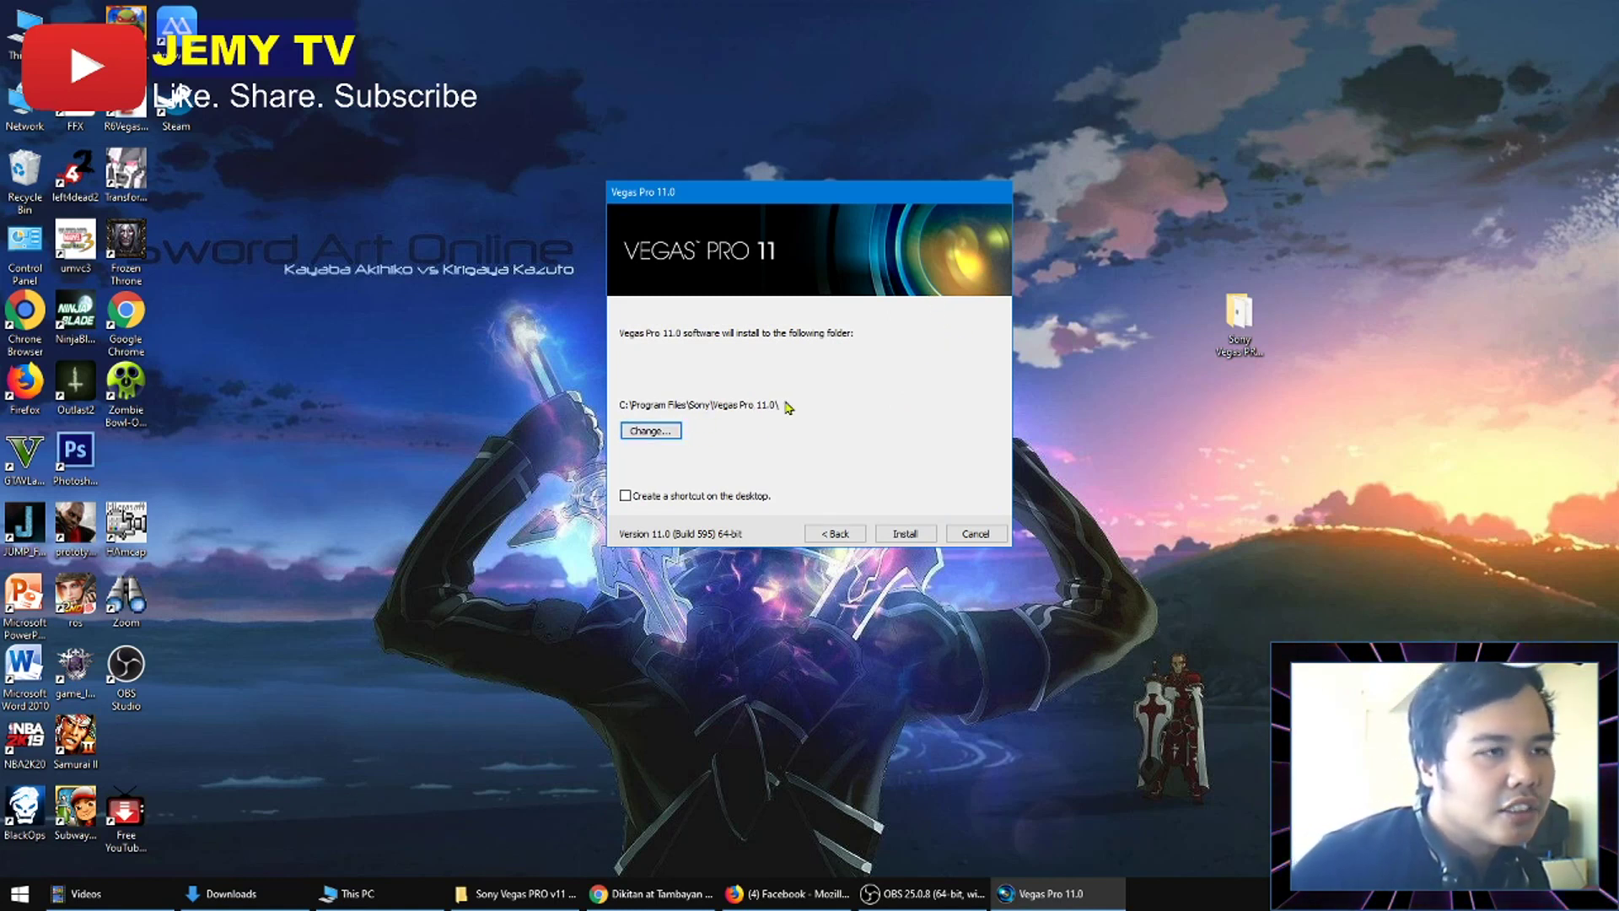
# Change the Vegas Pro 11 install folder to C:\Program Files (x86)\Sony\.
pyautogui.click(652, 431)
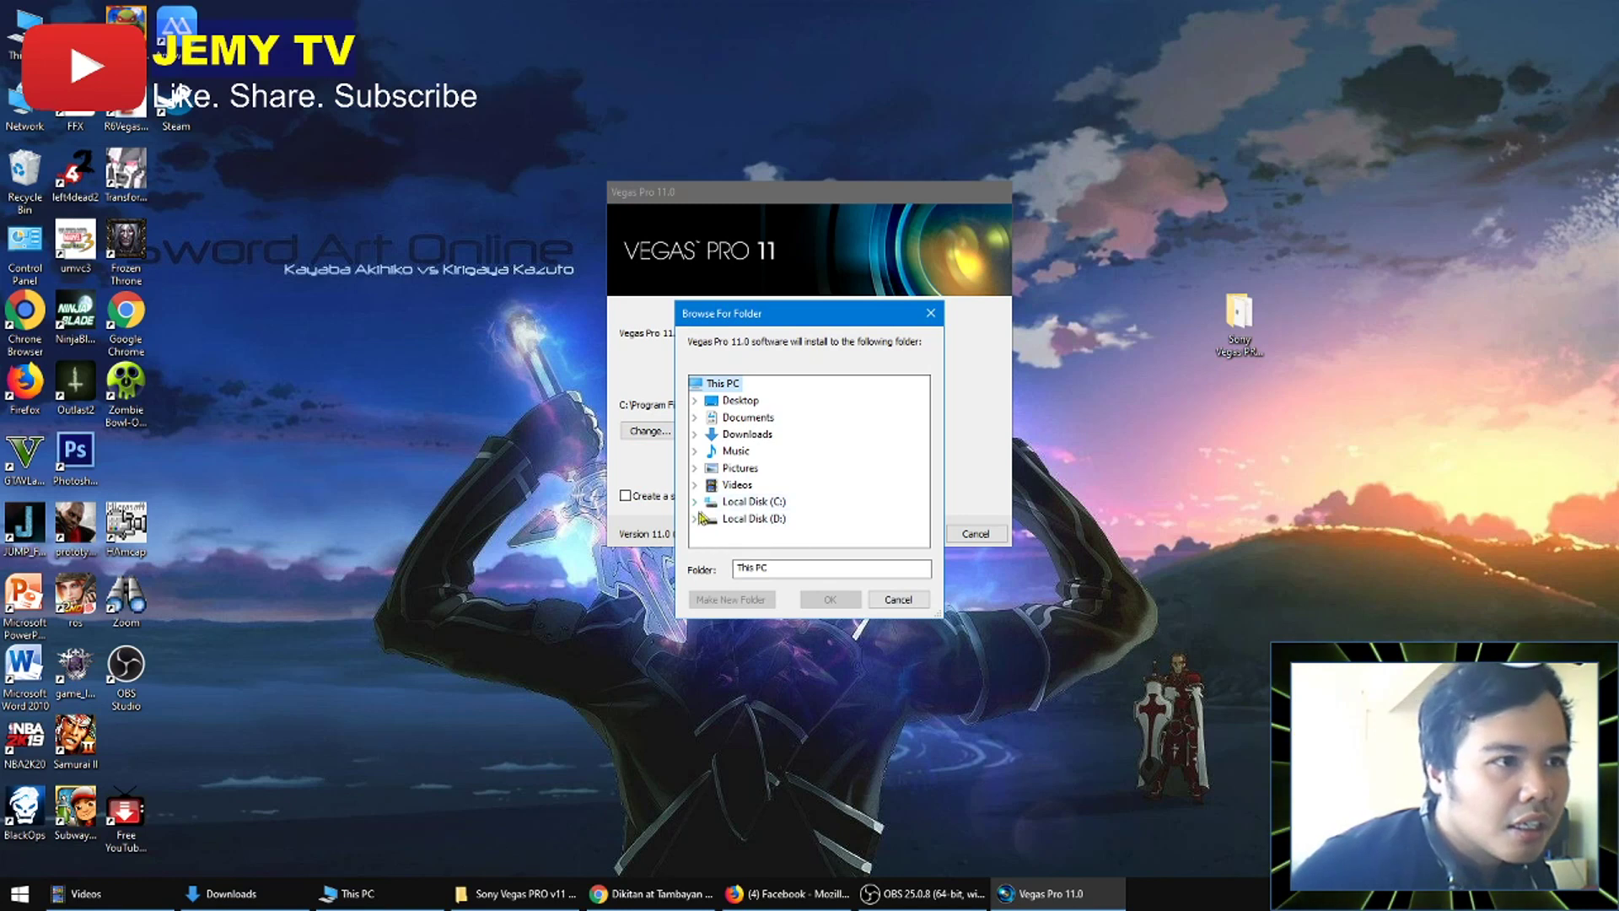
pyautogui.click(695, 502)
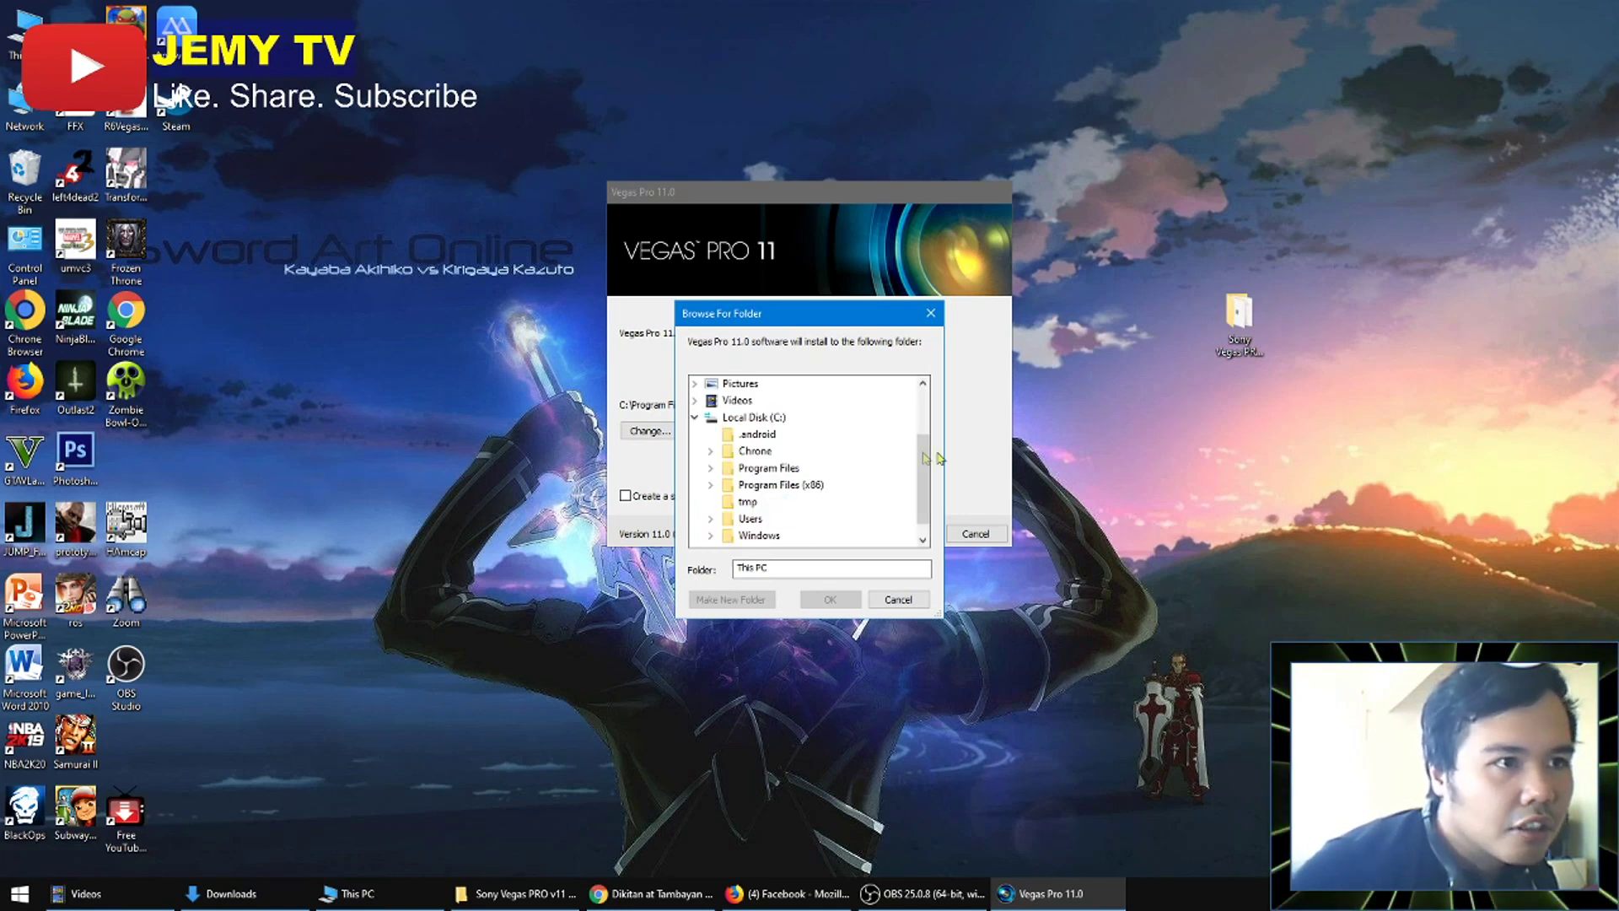
pyautogui.scroll(-1, 759, 434)
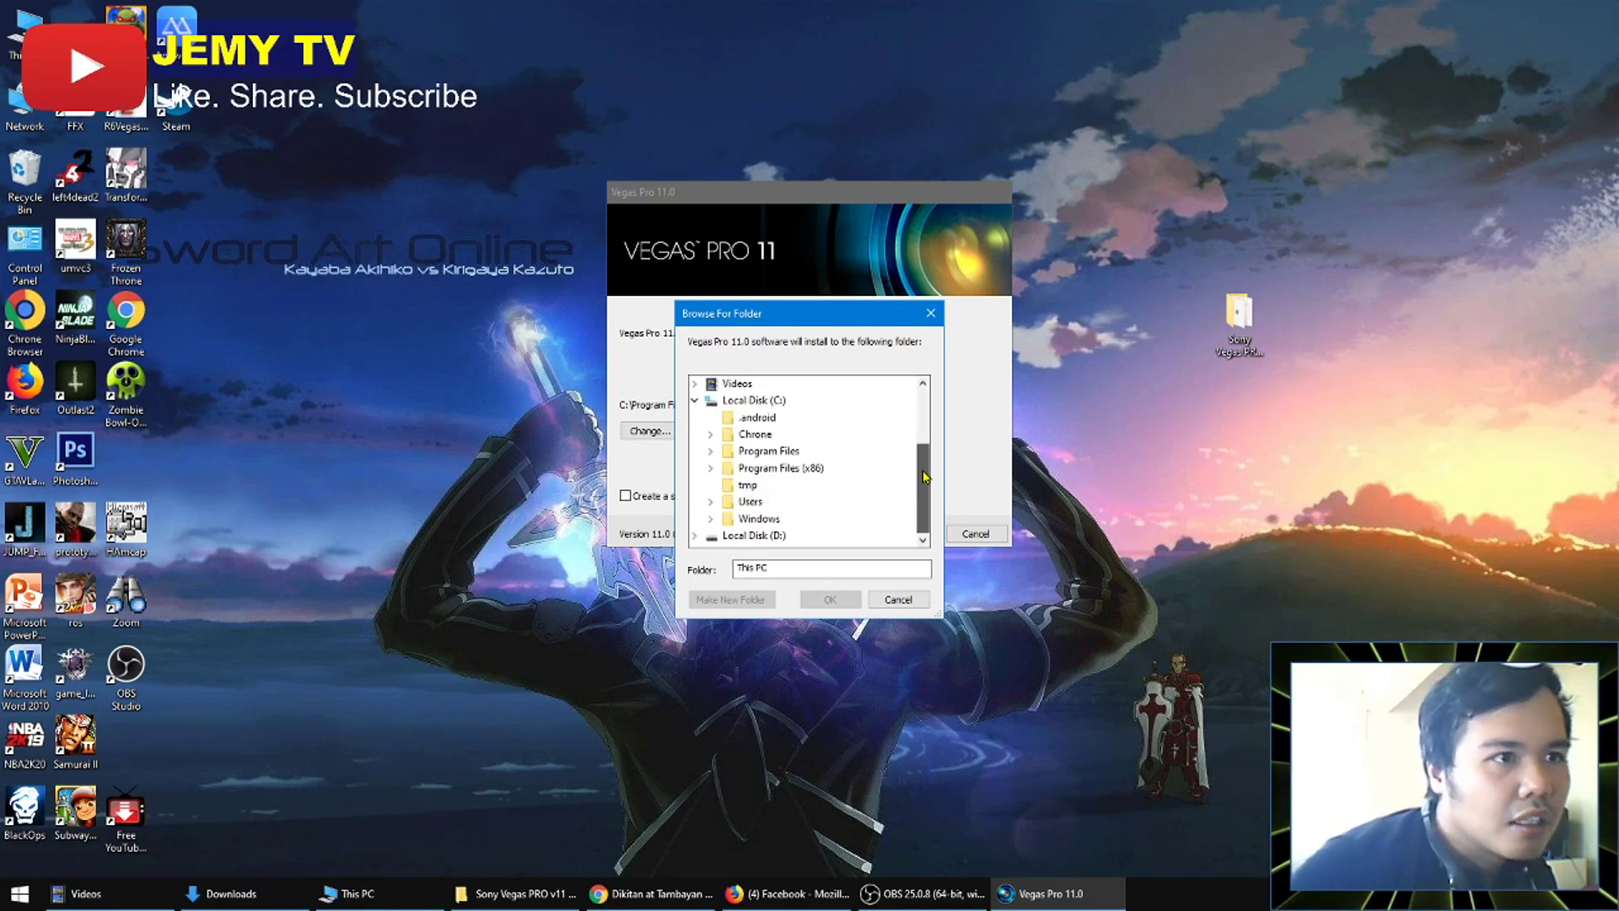
pyautogui.click(711, 469)
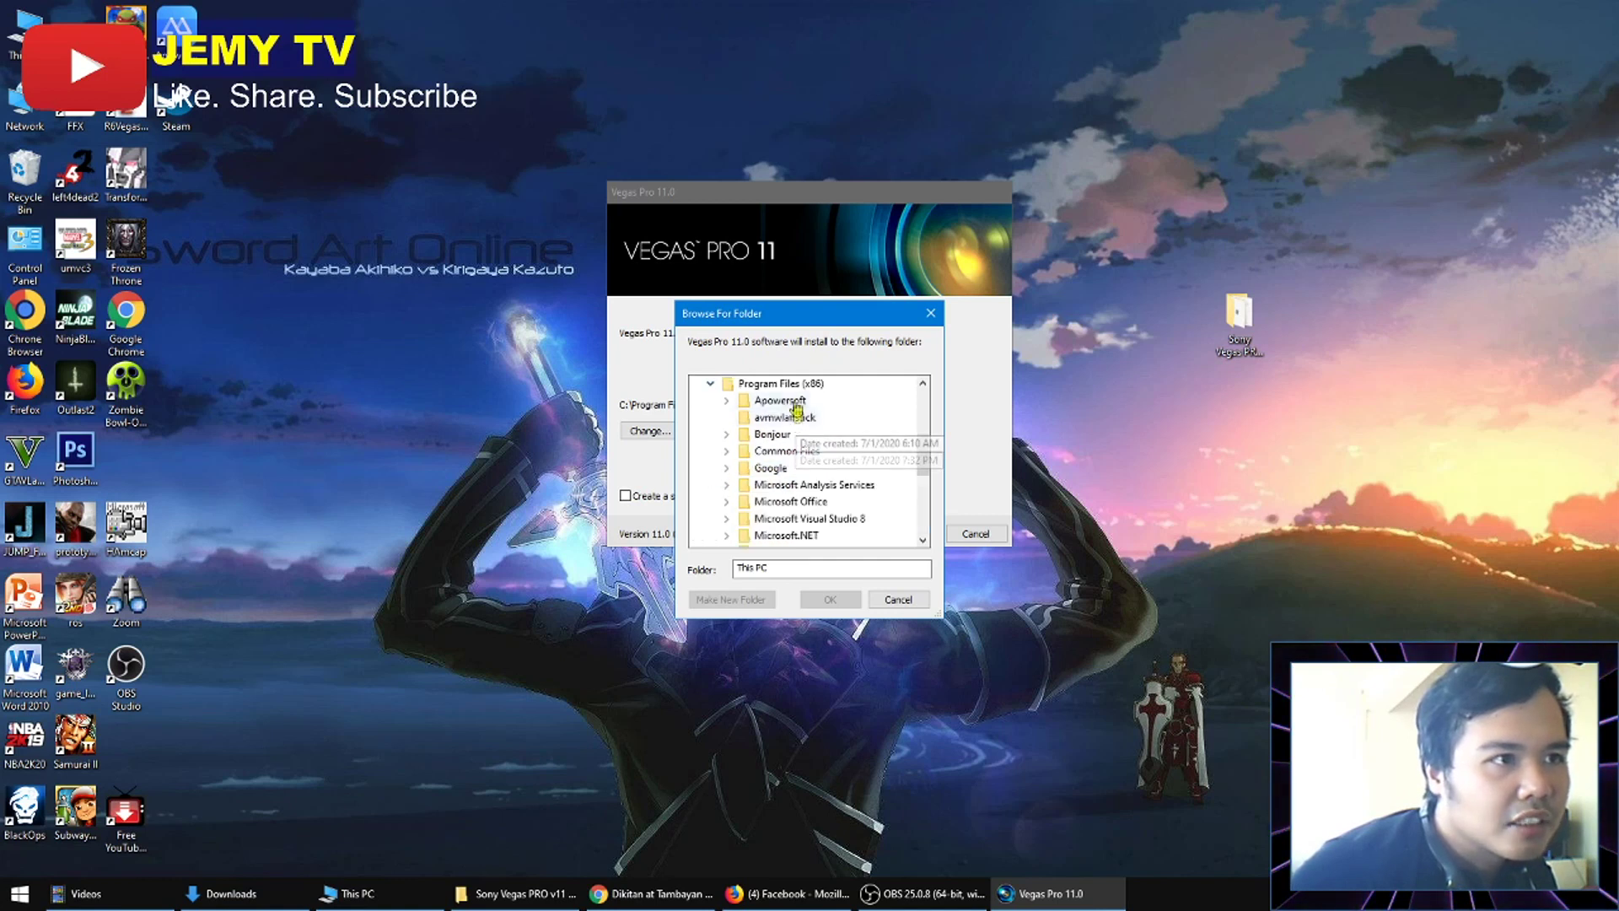
pyautogui.moveTo(927, 451); pyautogui.dragTo(923, 482)
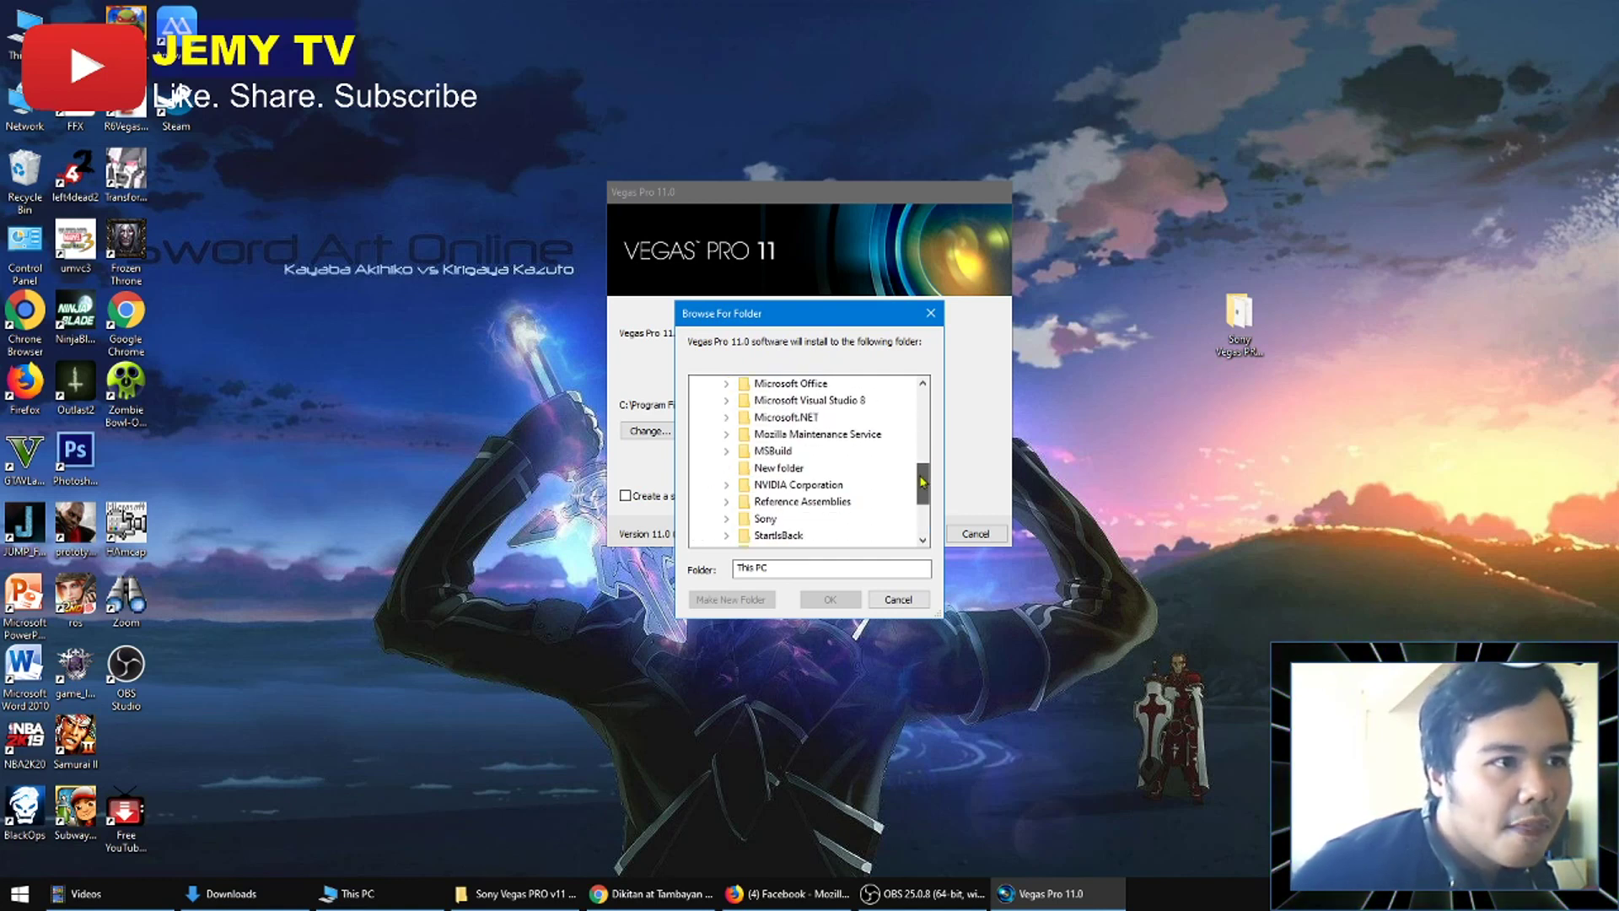
pyautogui.doubleClick(764, 518)
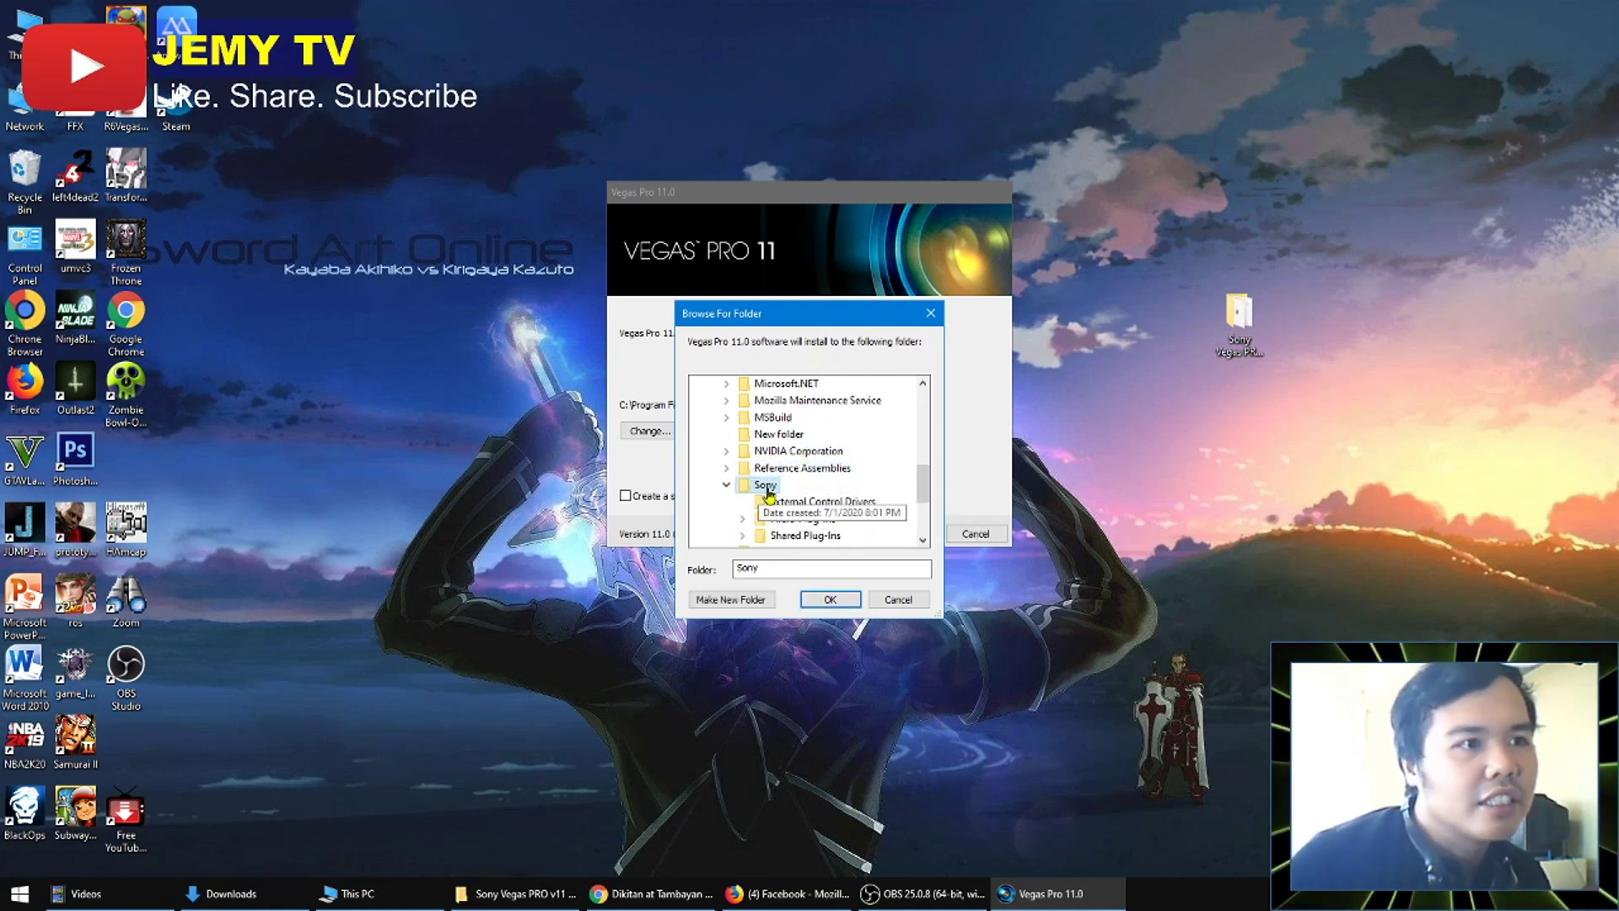
pyautogui.click(831, 599)
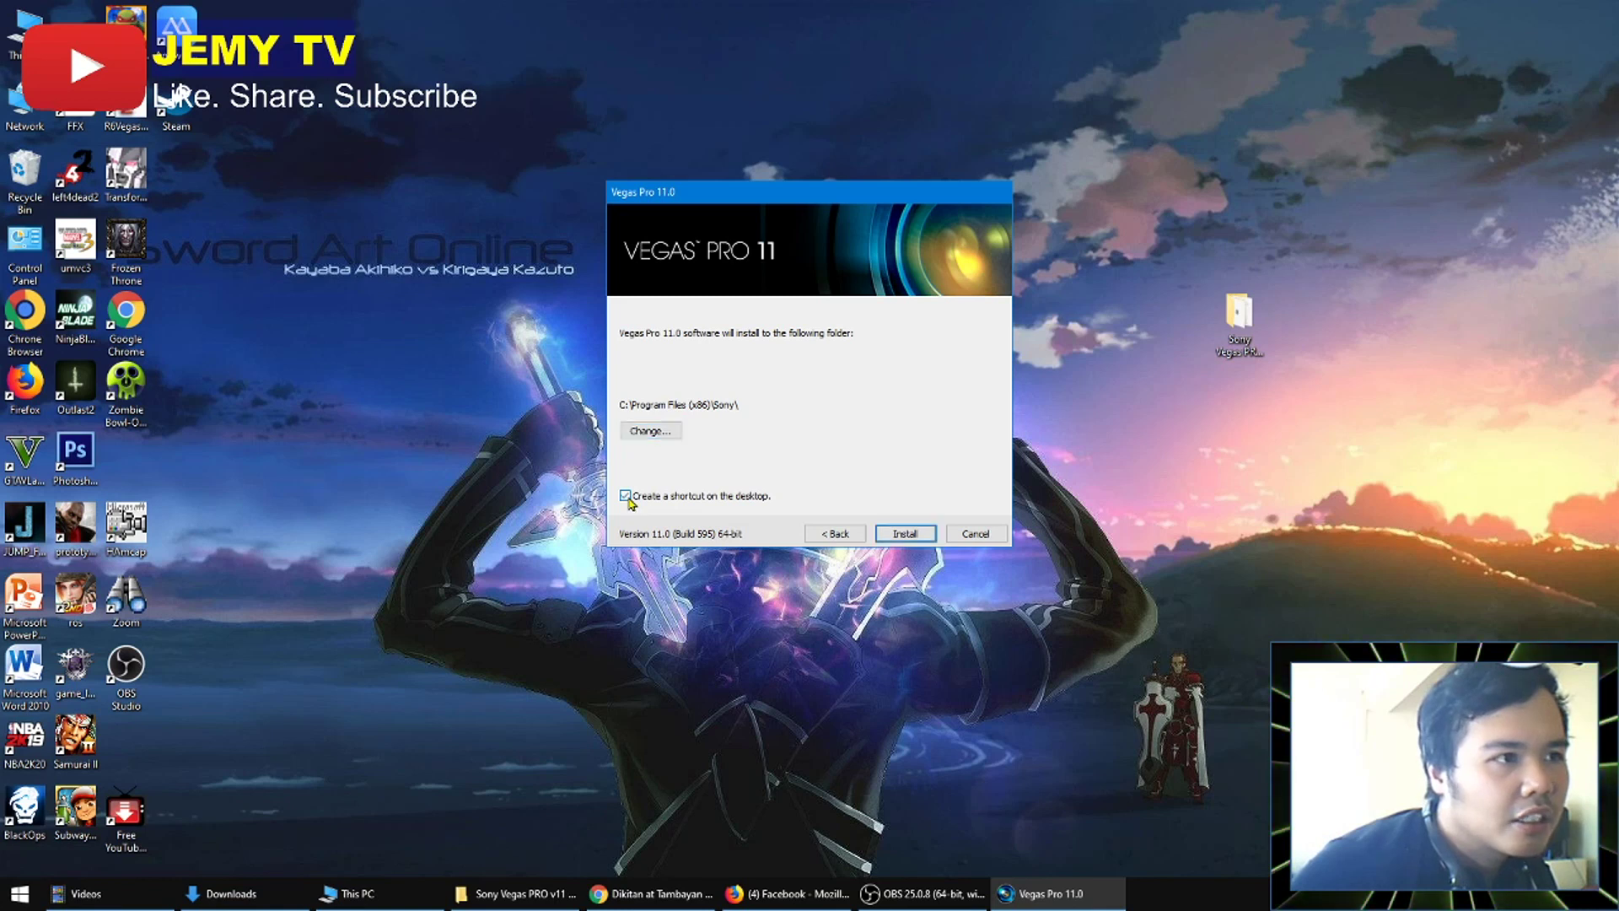
# Install Vegas Pro 11.0 and close the finished installer.
pyautogui.click(904, 533)
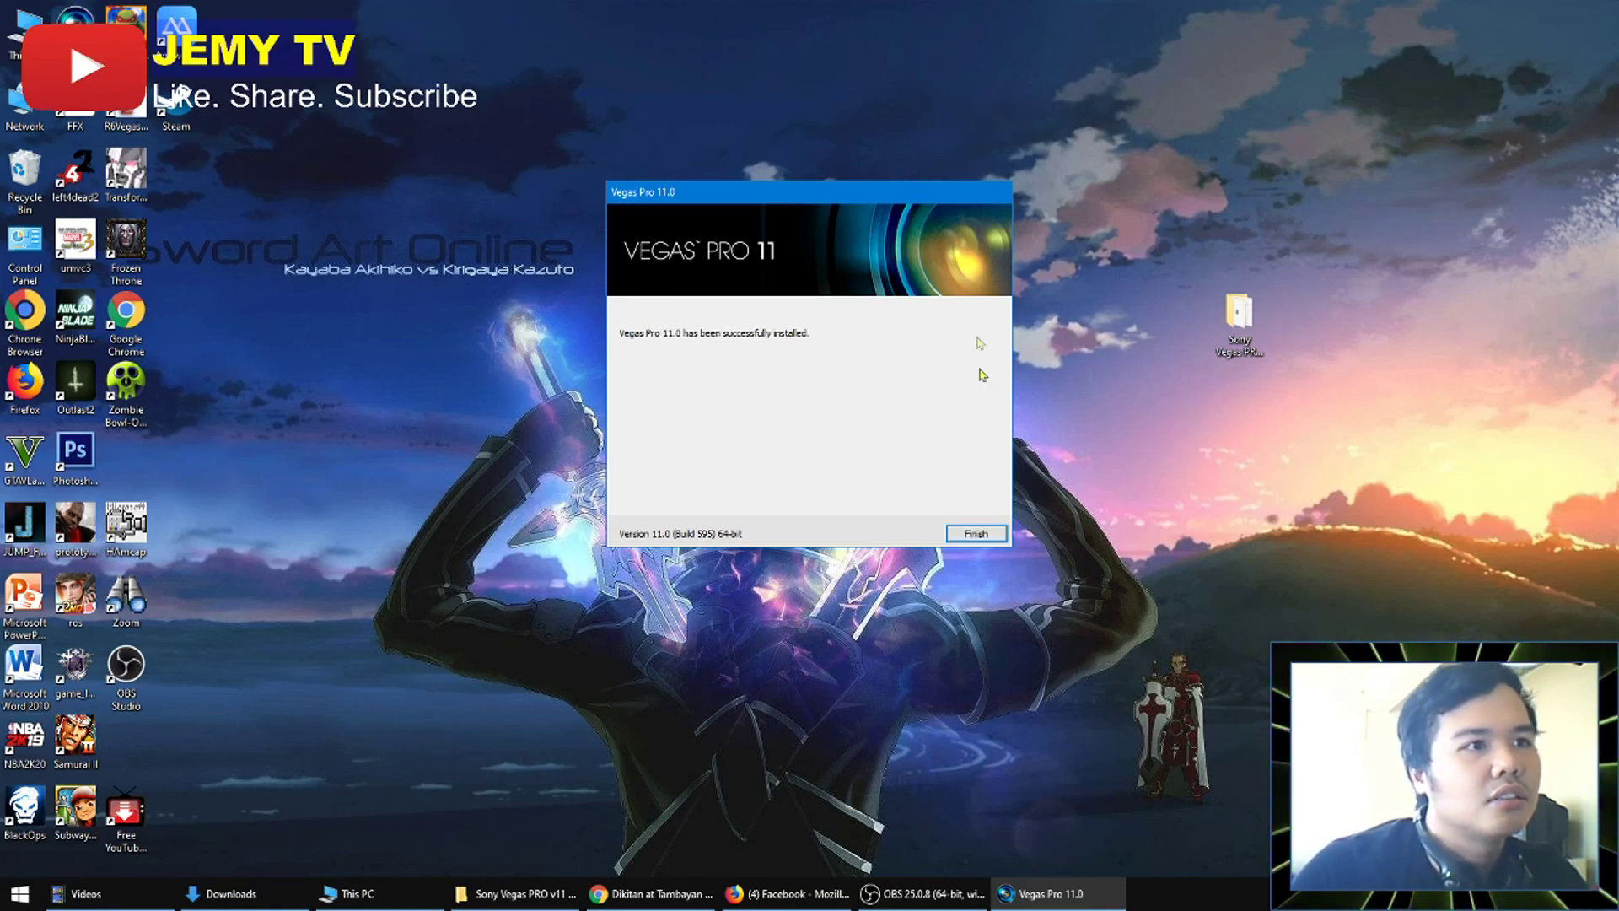
pyautogui.click(983, 533)
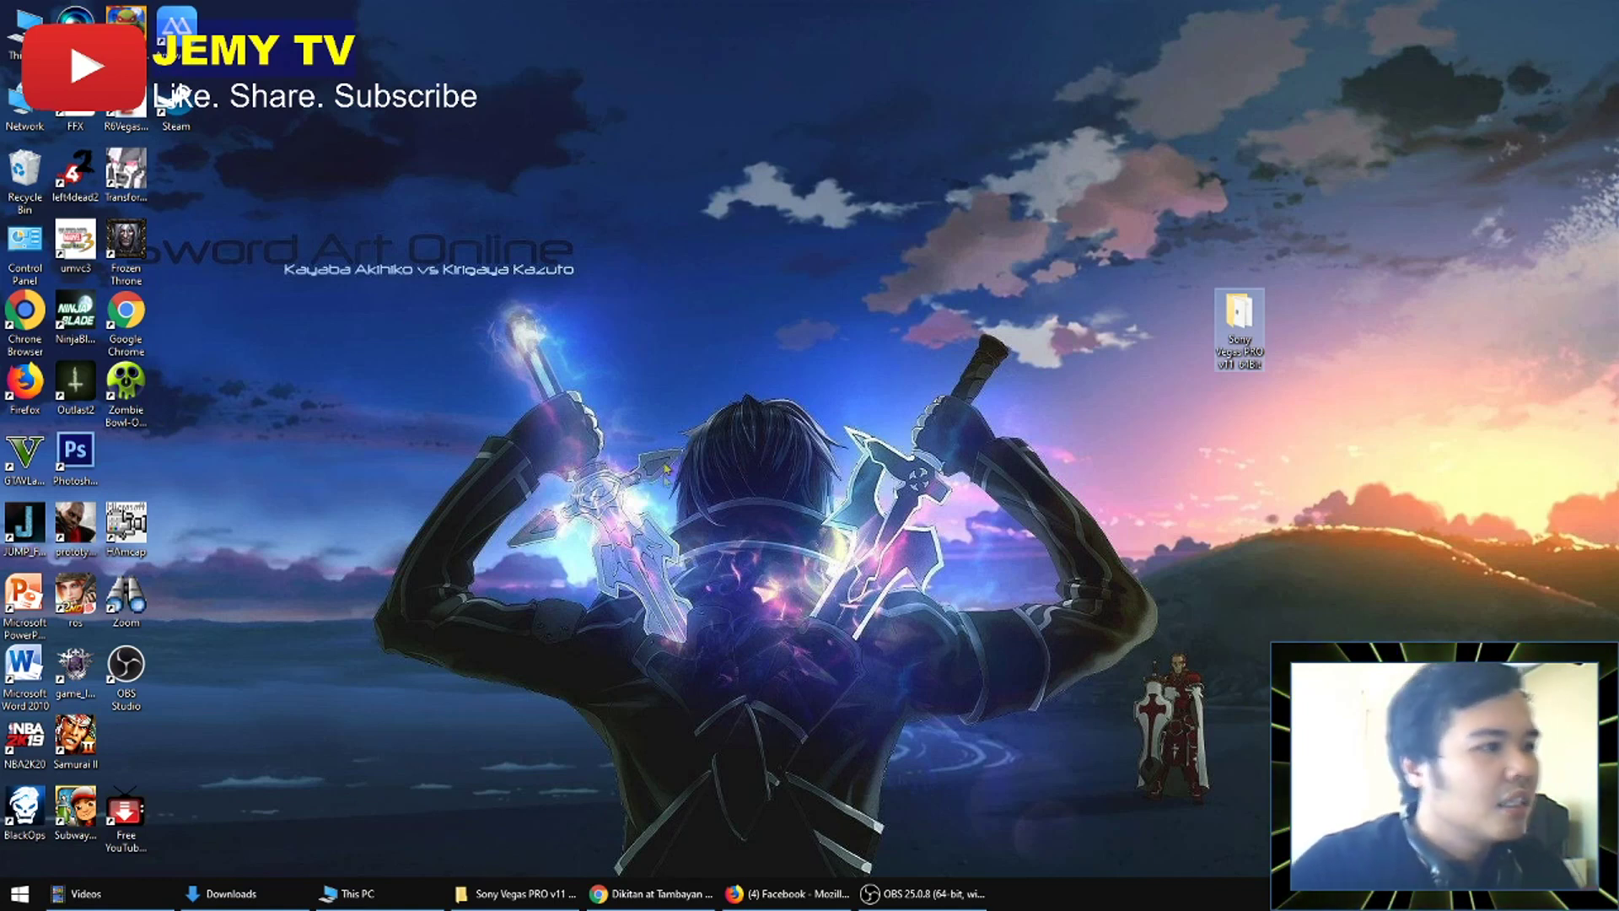
pyautogui.moveTo(355, 109); pyautogui.dragTo(105, 848)
pyautogui.click(234, 762)
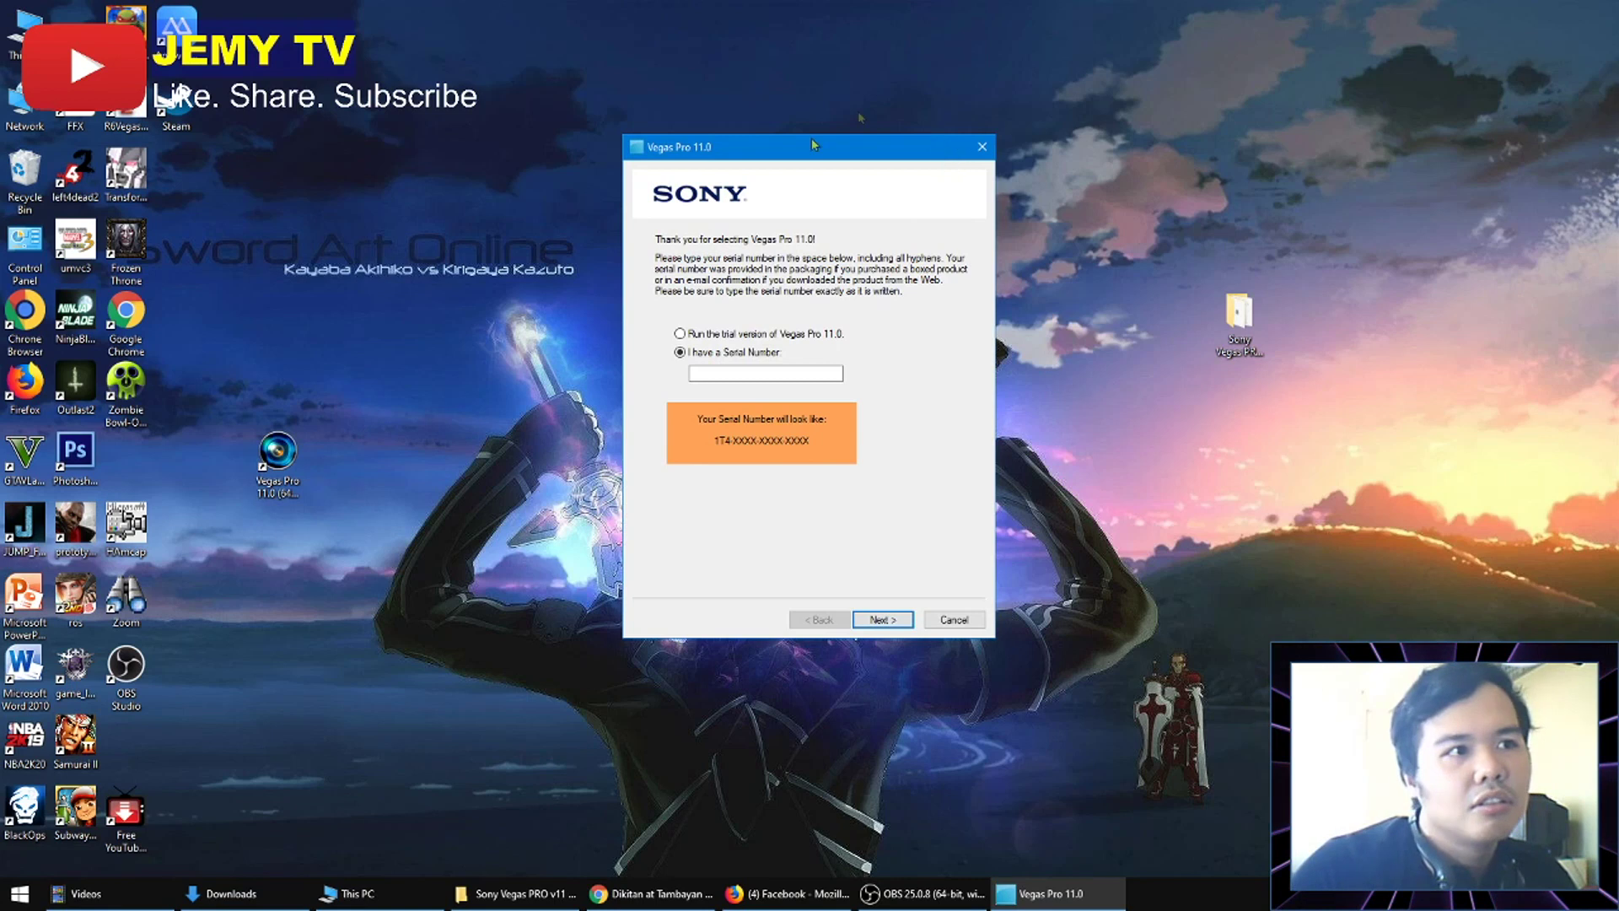
pyautogui.click(974, 622)
pyautogui.click(767, 376)
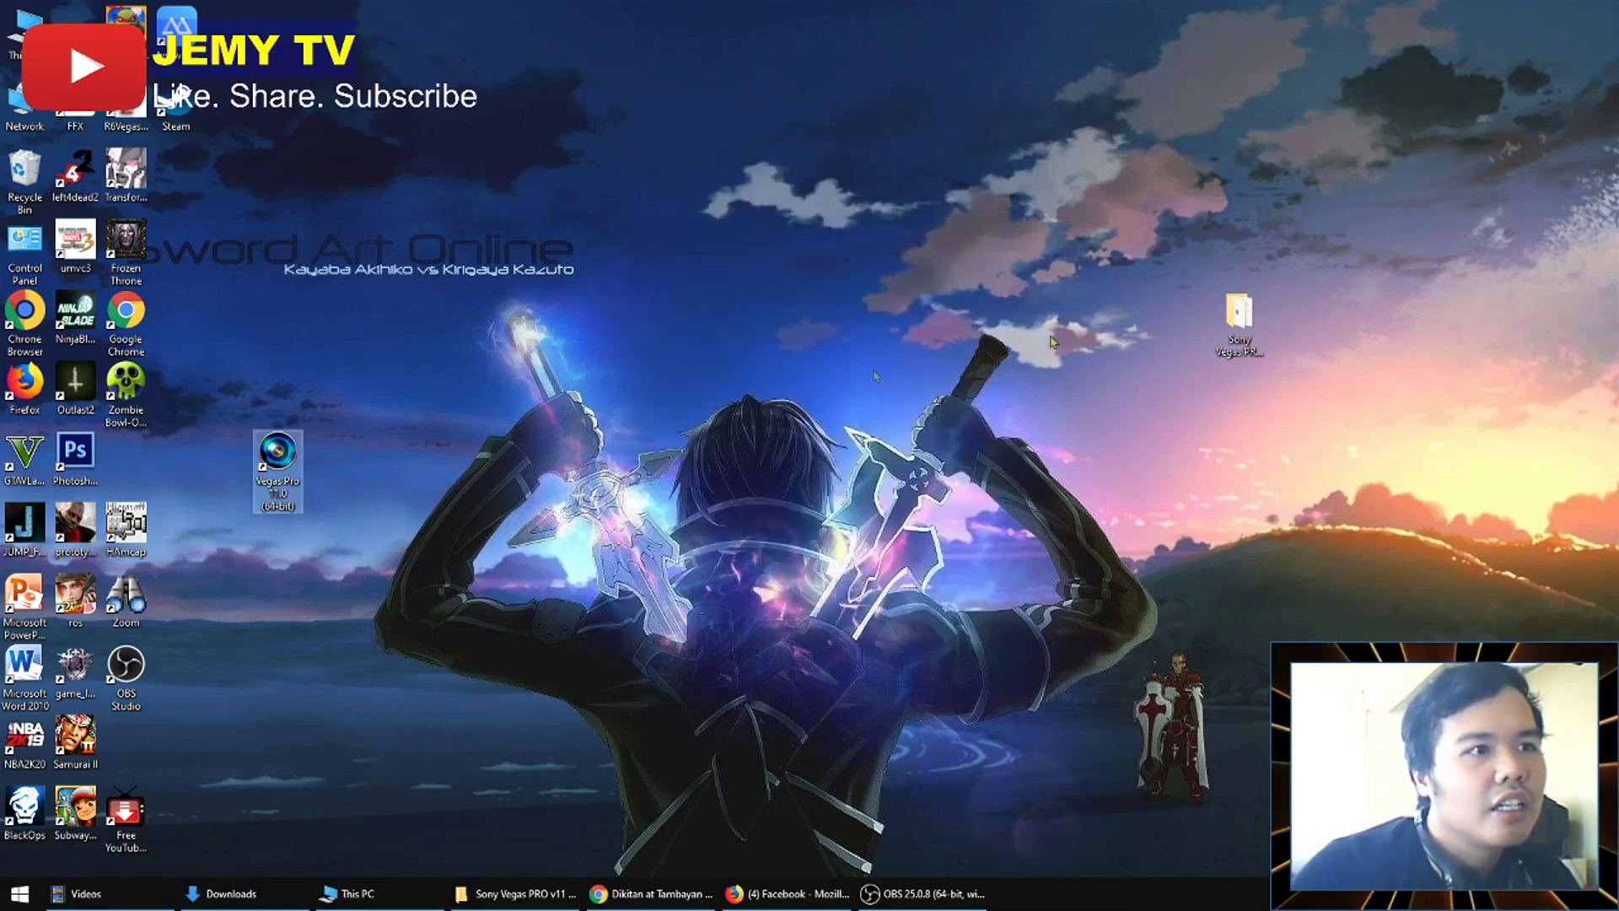
pyautogui.doubleClick(1236, 314)
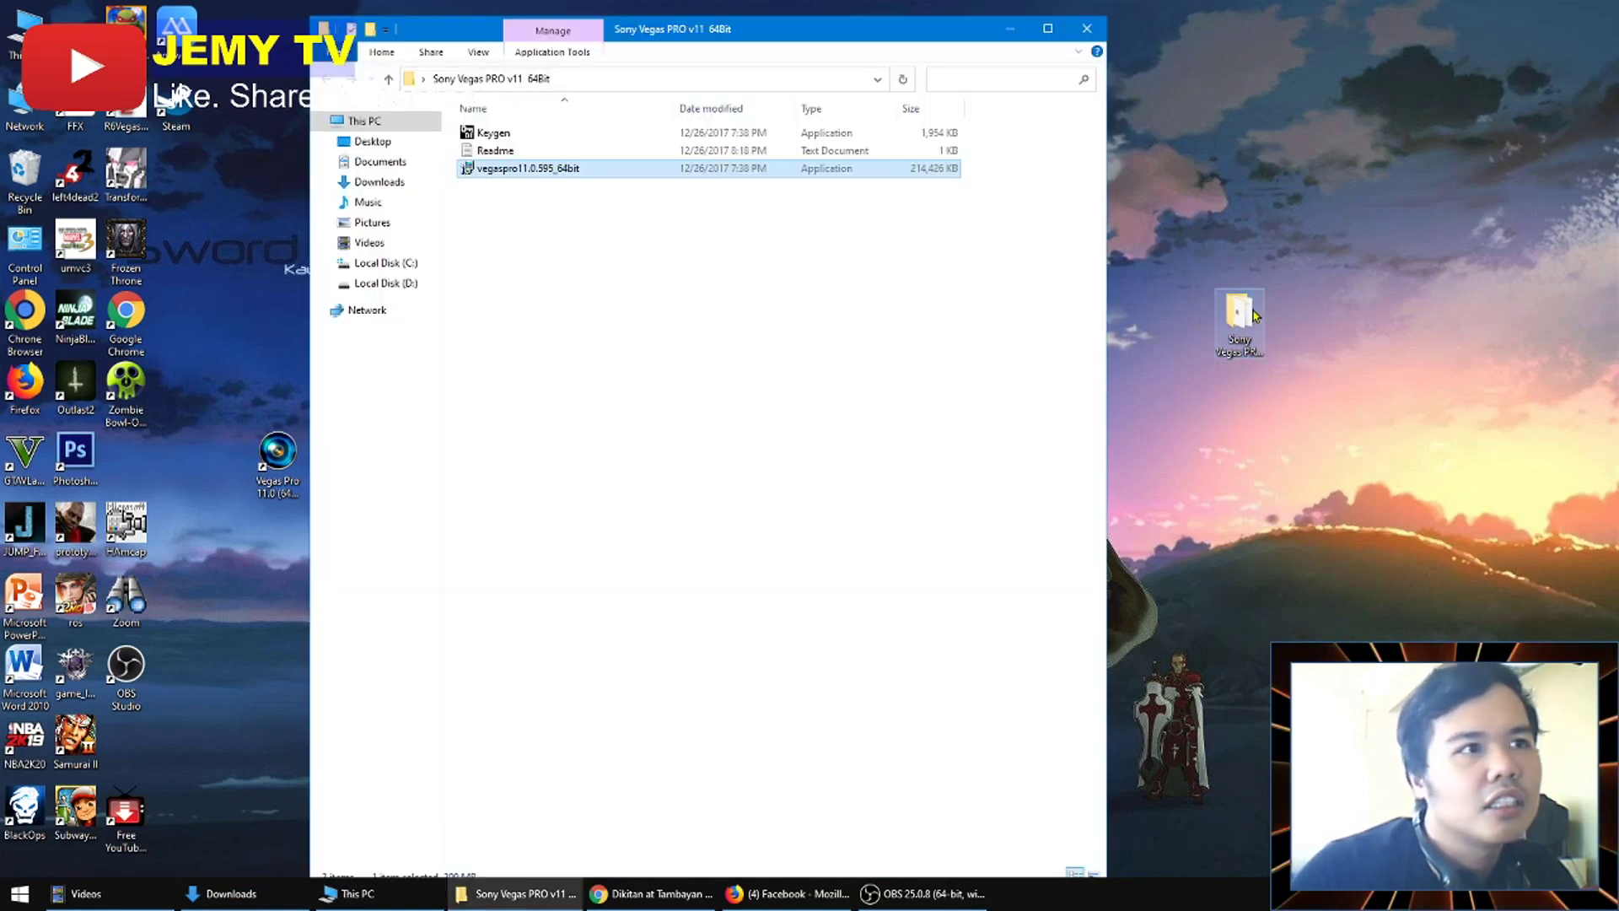
# Generate a serial and activation code in the keygen for Vegas Pro 11.0 (64 bit) Series.
pyautogui.click(519, 136)
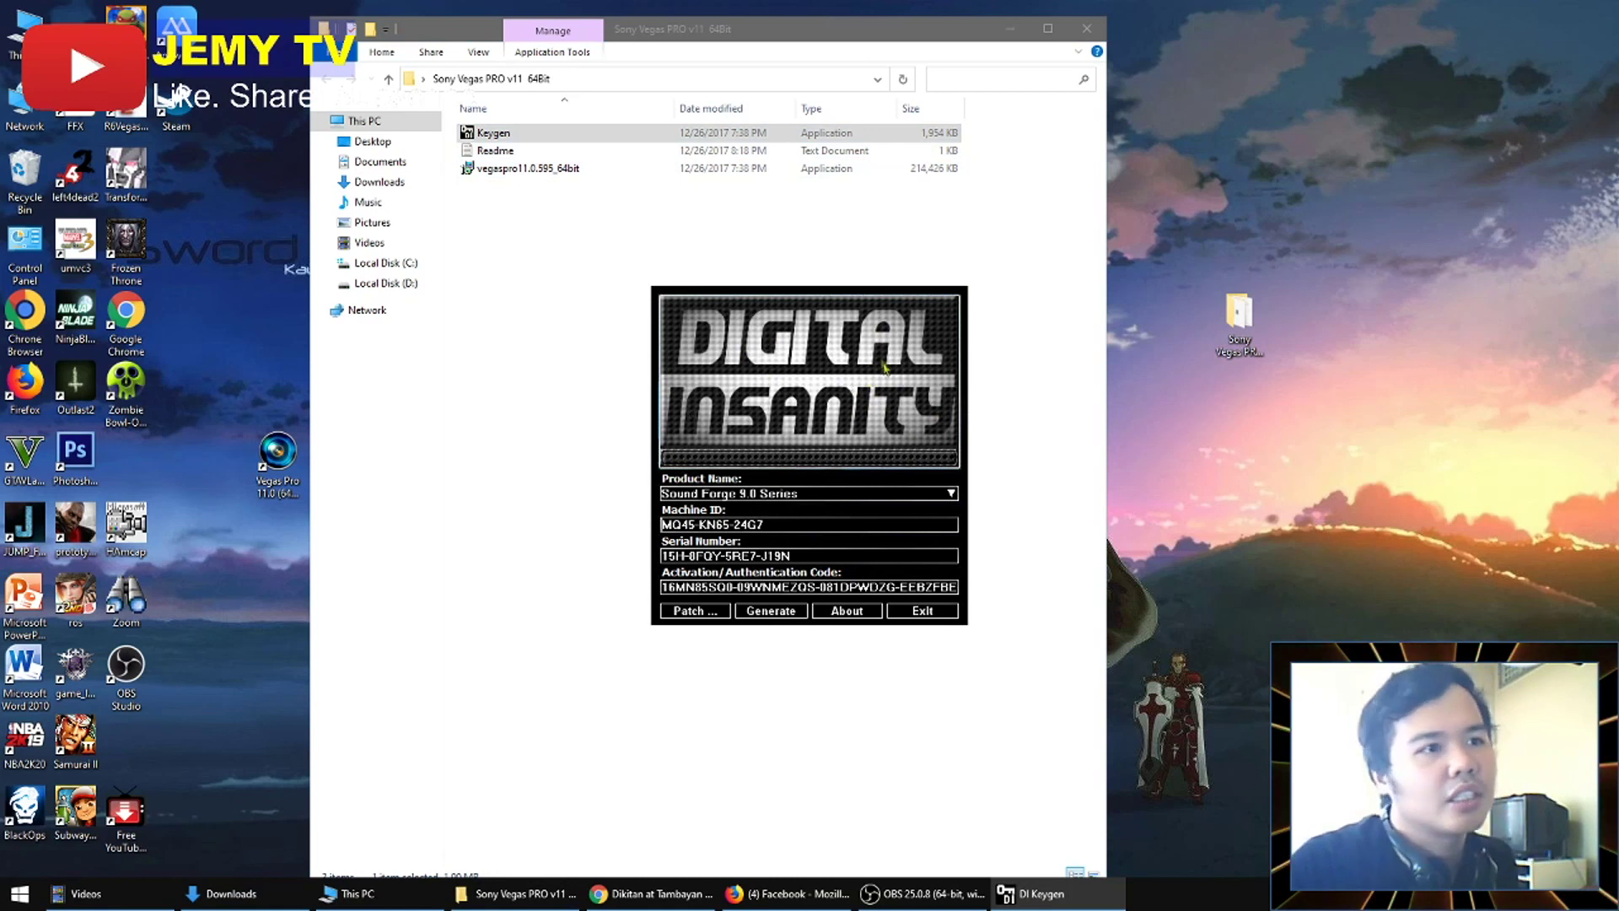
pyautogui.click(950, 493)
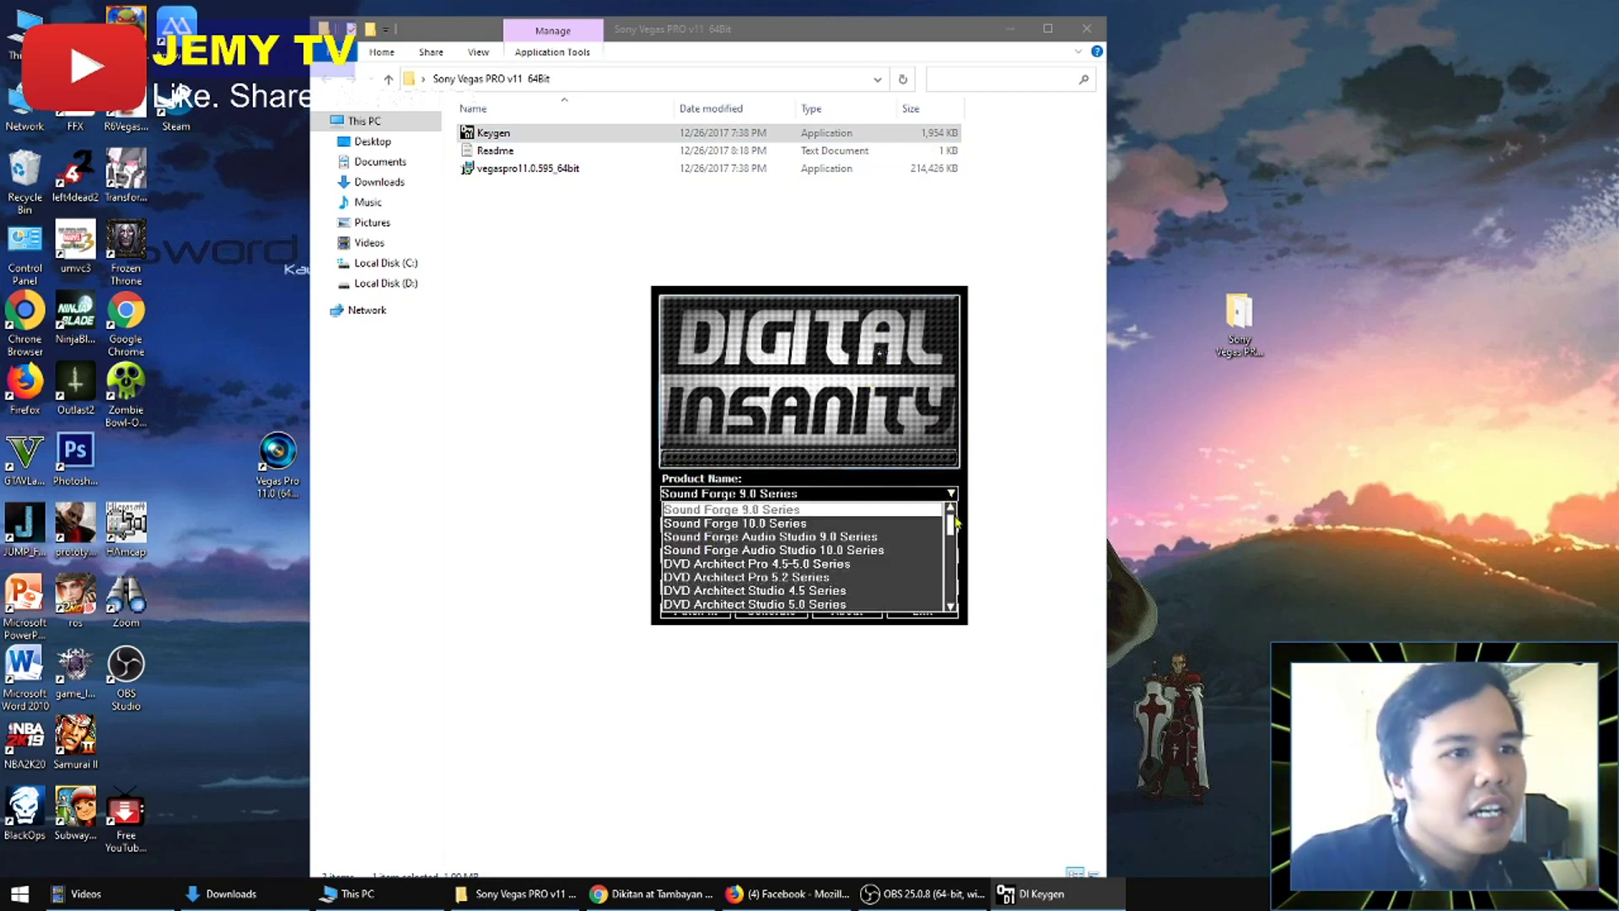
pyautogui.scroll(-5, 952, 527)
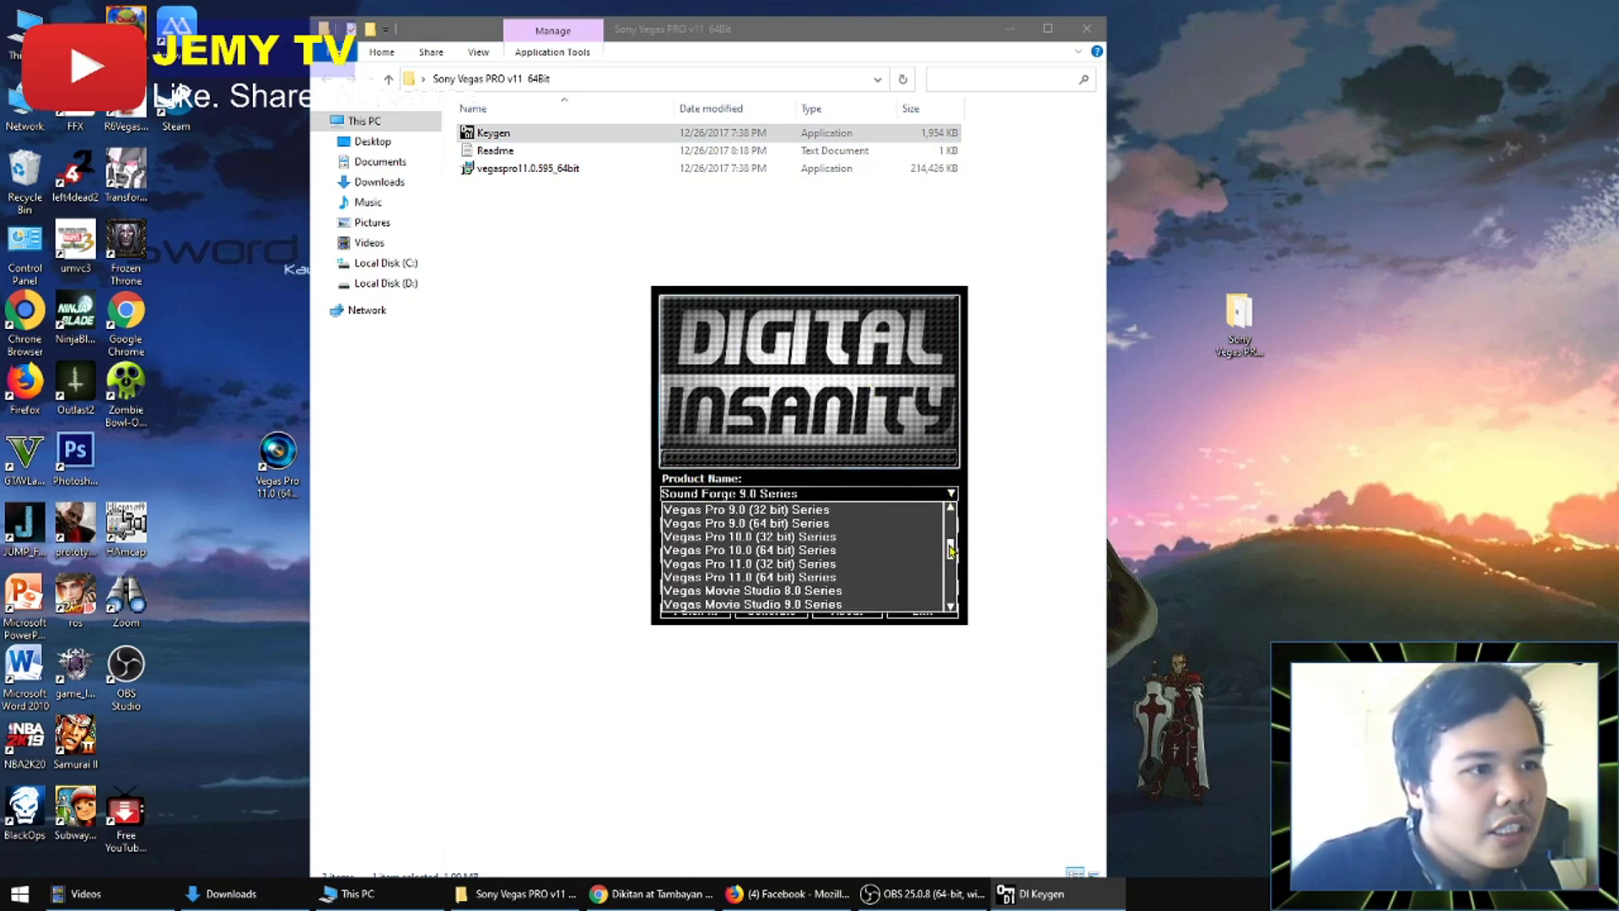
pyautogui.click(891, 578)
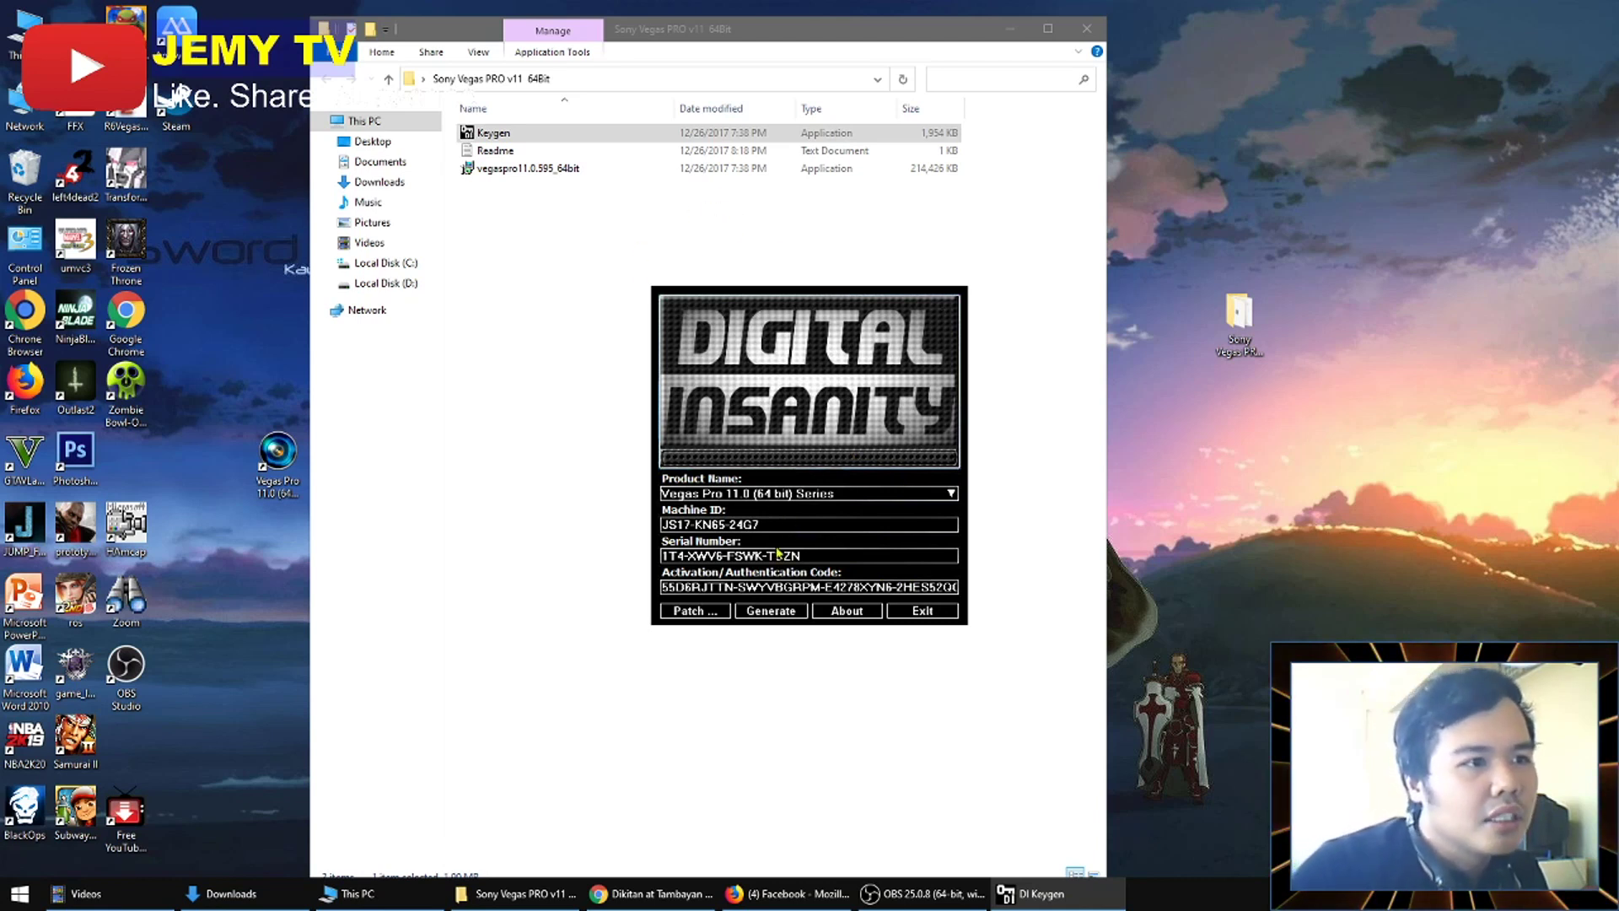
pyautogui.moveTo(772, 524); pyautogui.dragTo(703, 524)
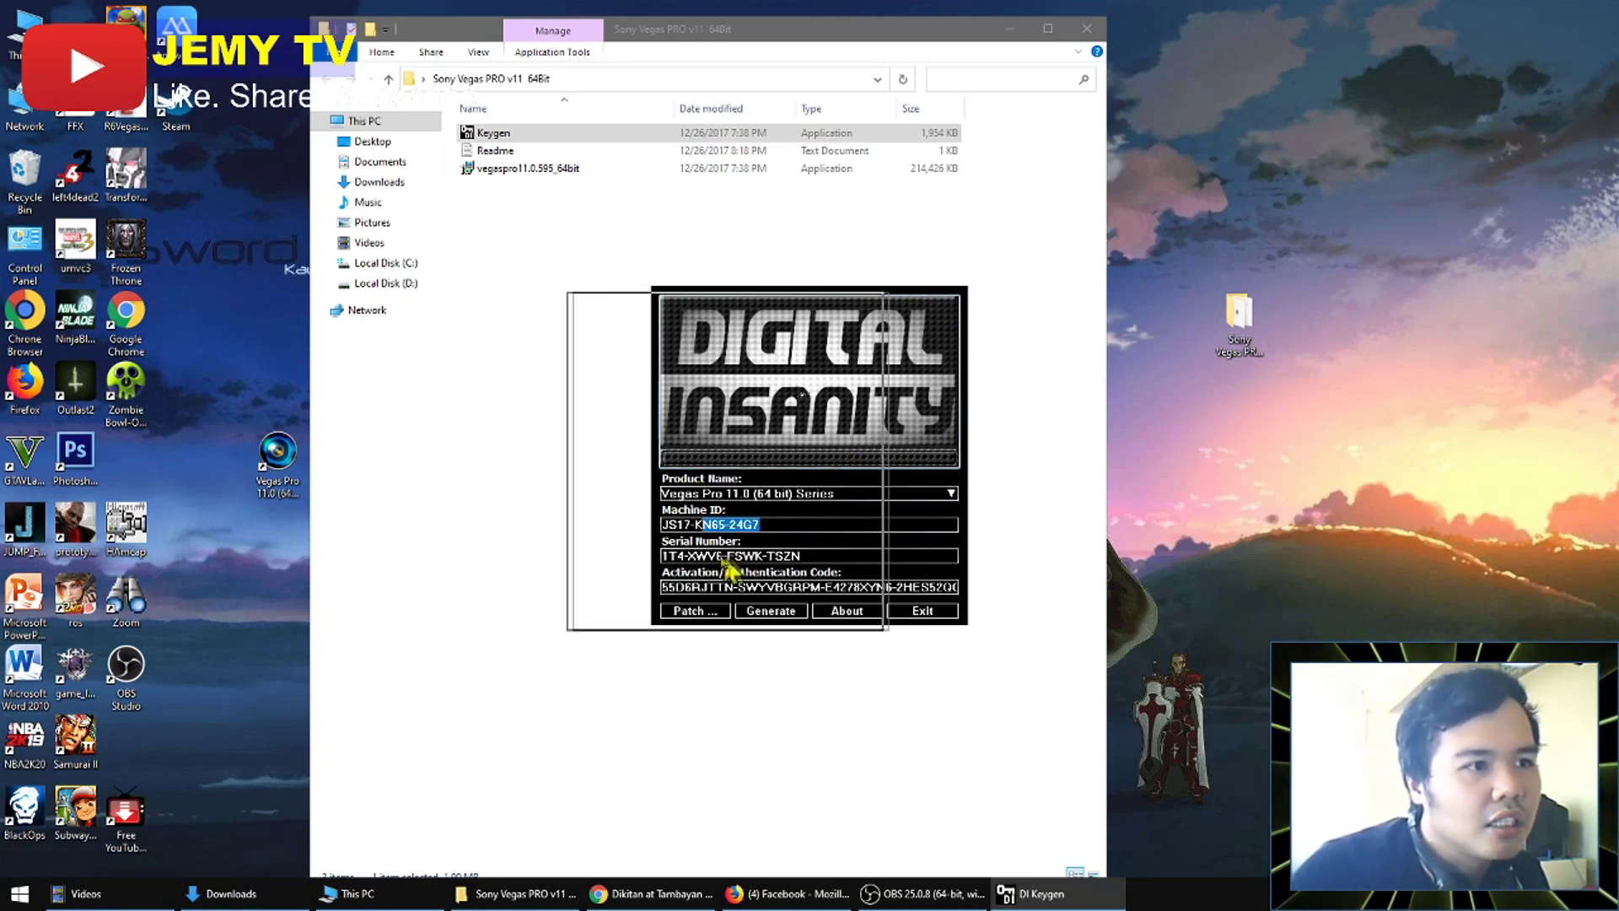
pyautogui.moveTo(816, 554); pyautogui.dragTo(684, 584)
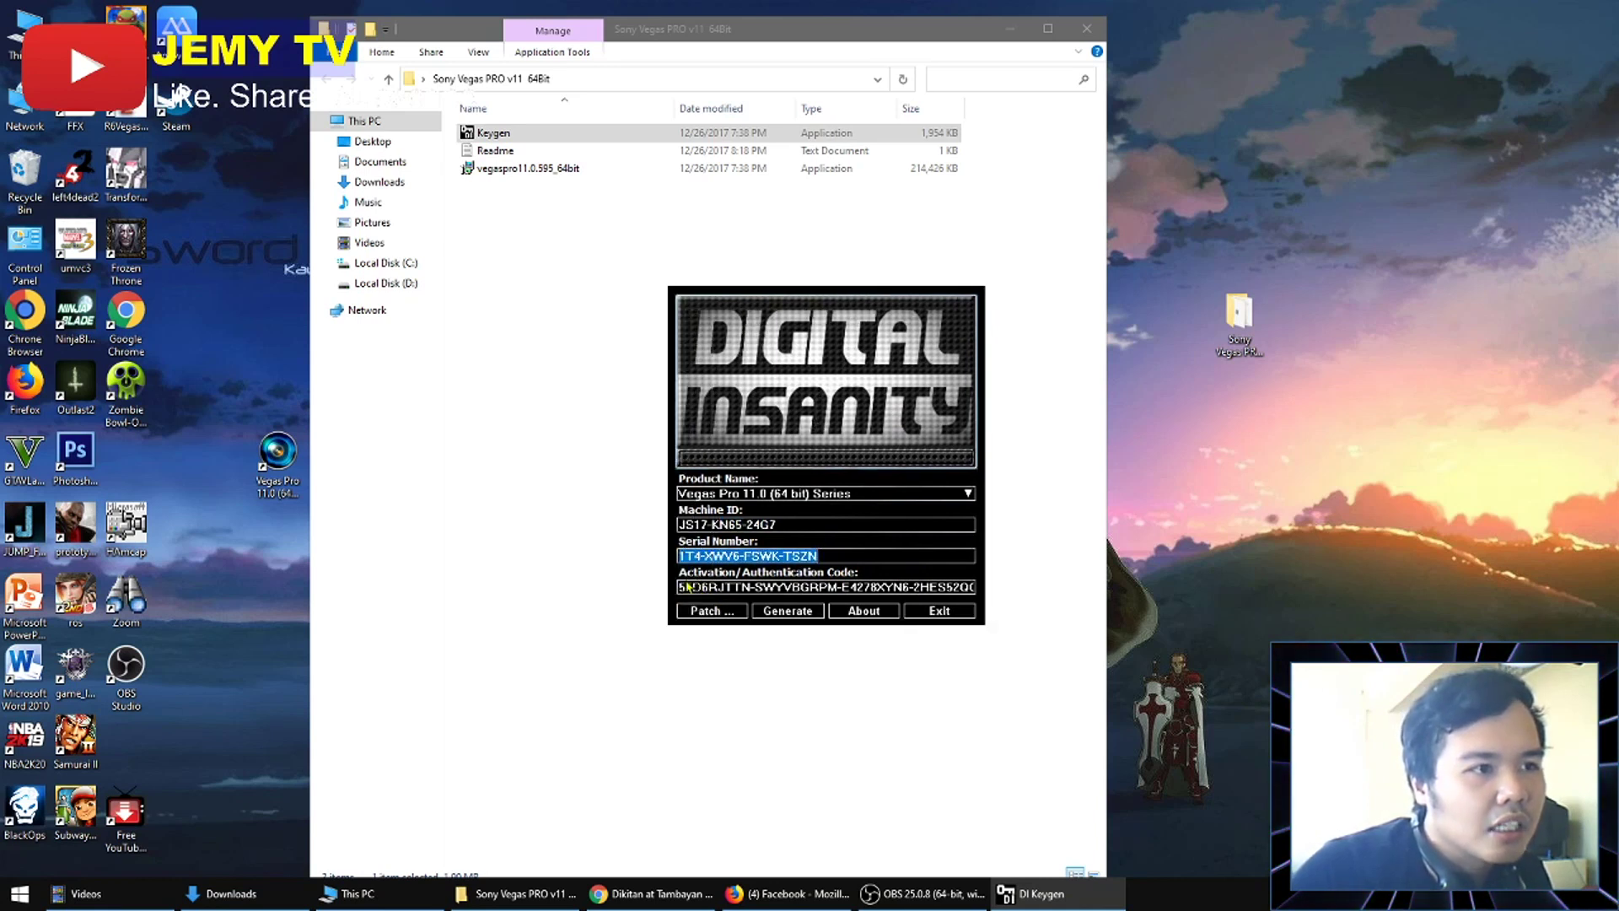
pyautogui.click(688, 587)
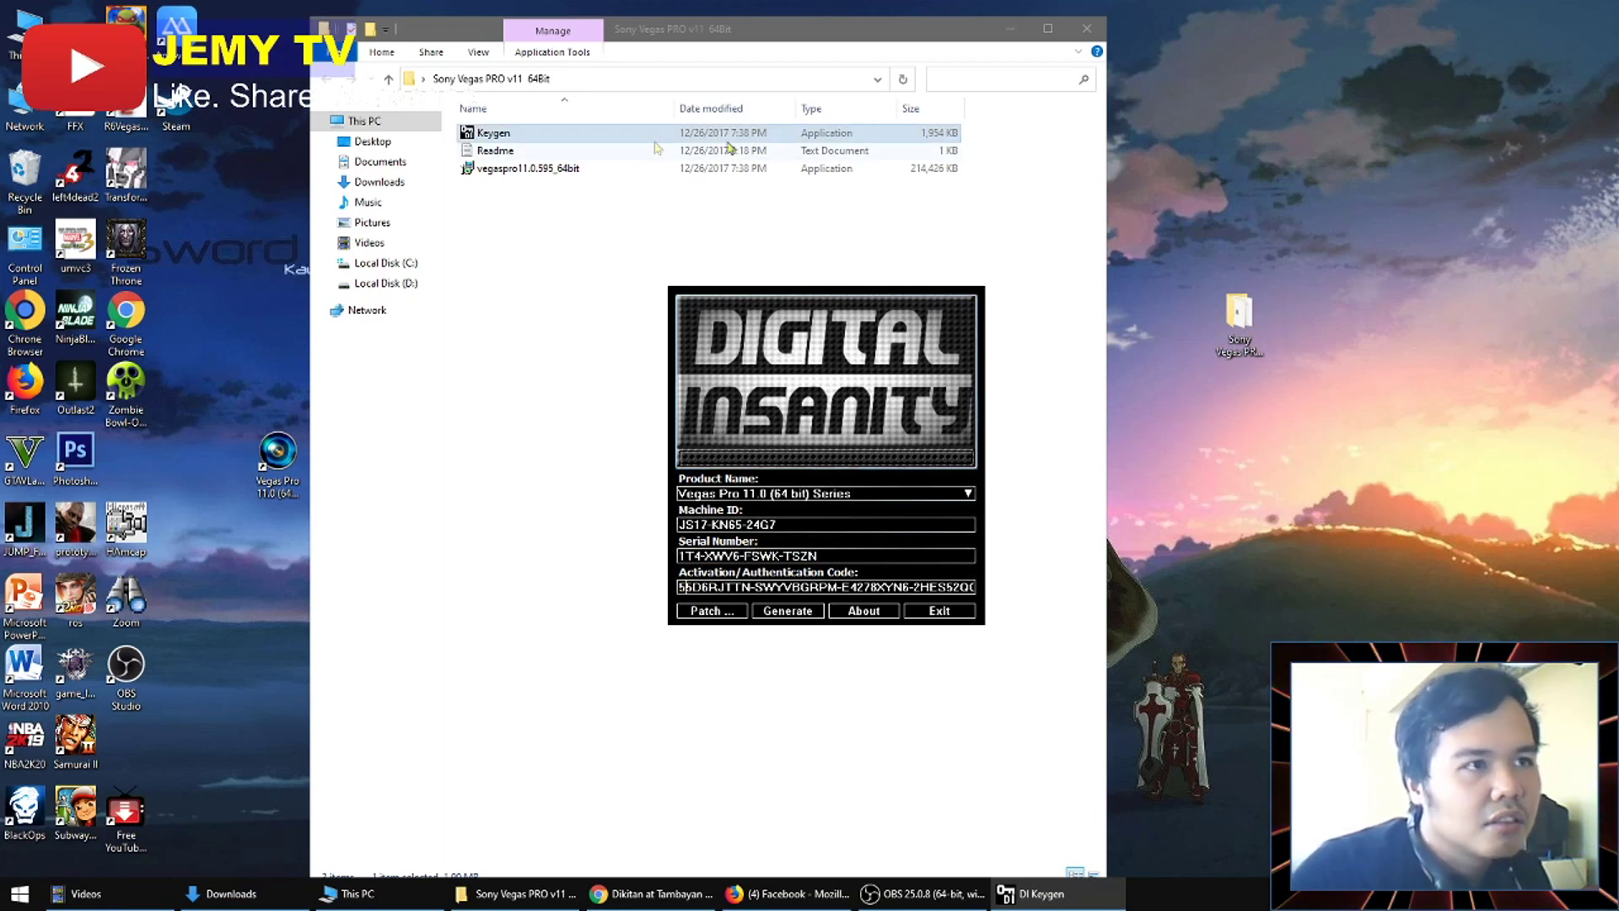
# Minimize the folder window and start patching the Vegas Pro files.
pyautogui.click(777, 52)
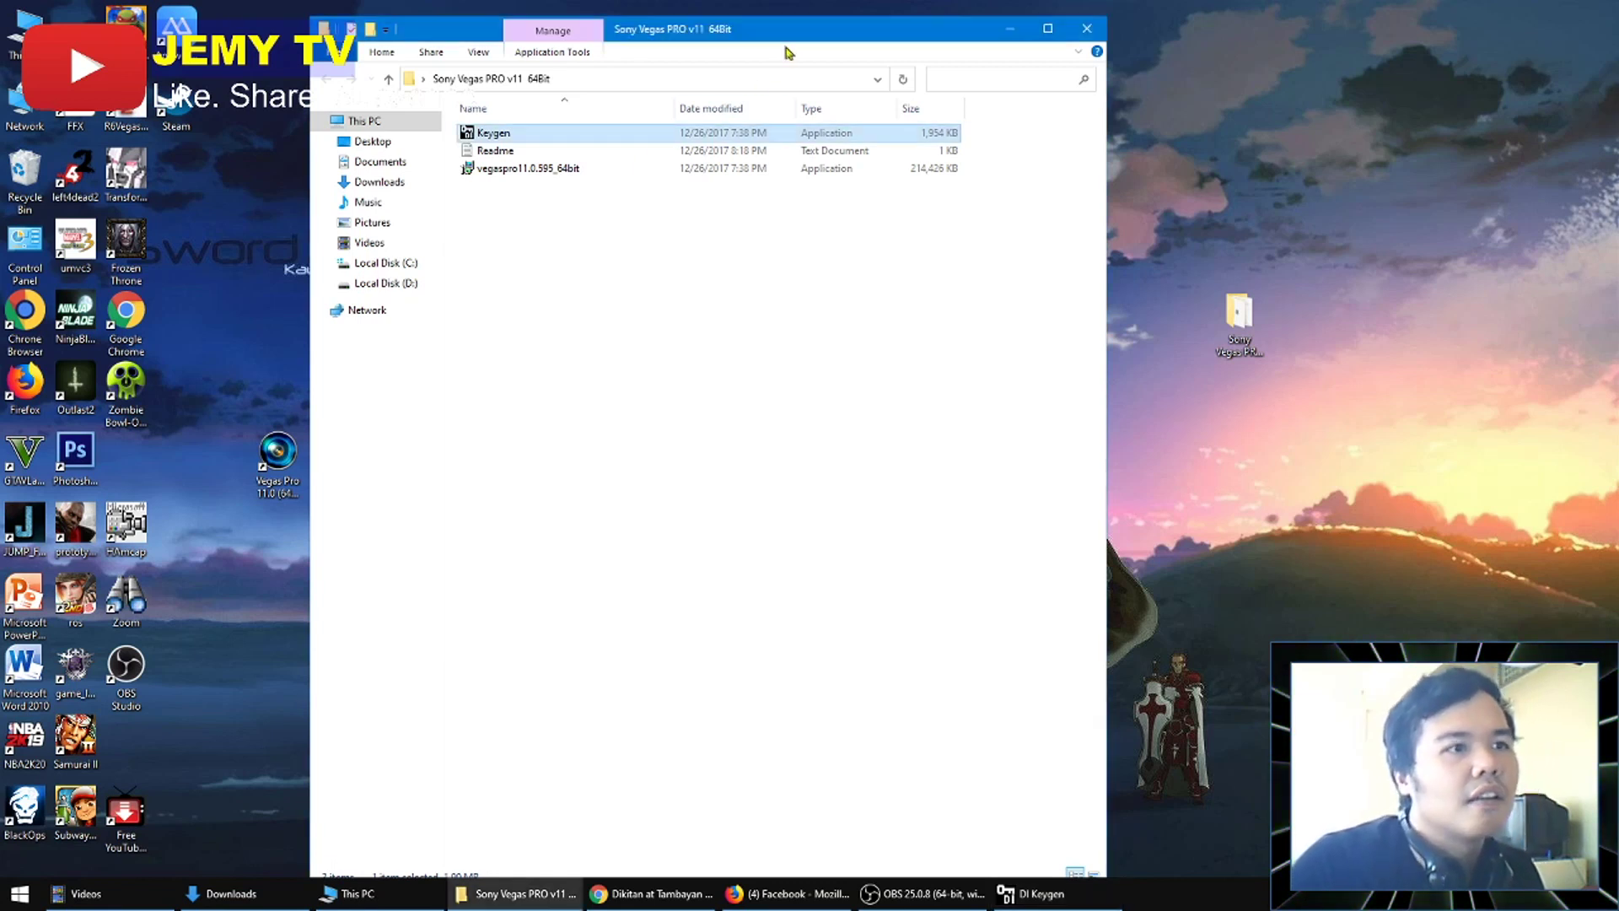
pyautogui.click(1011, 30)
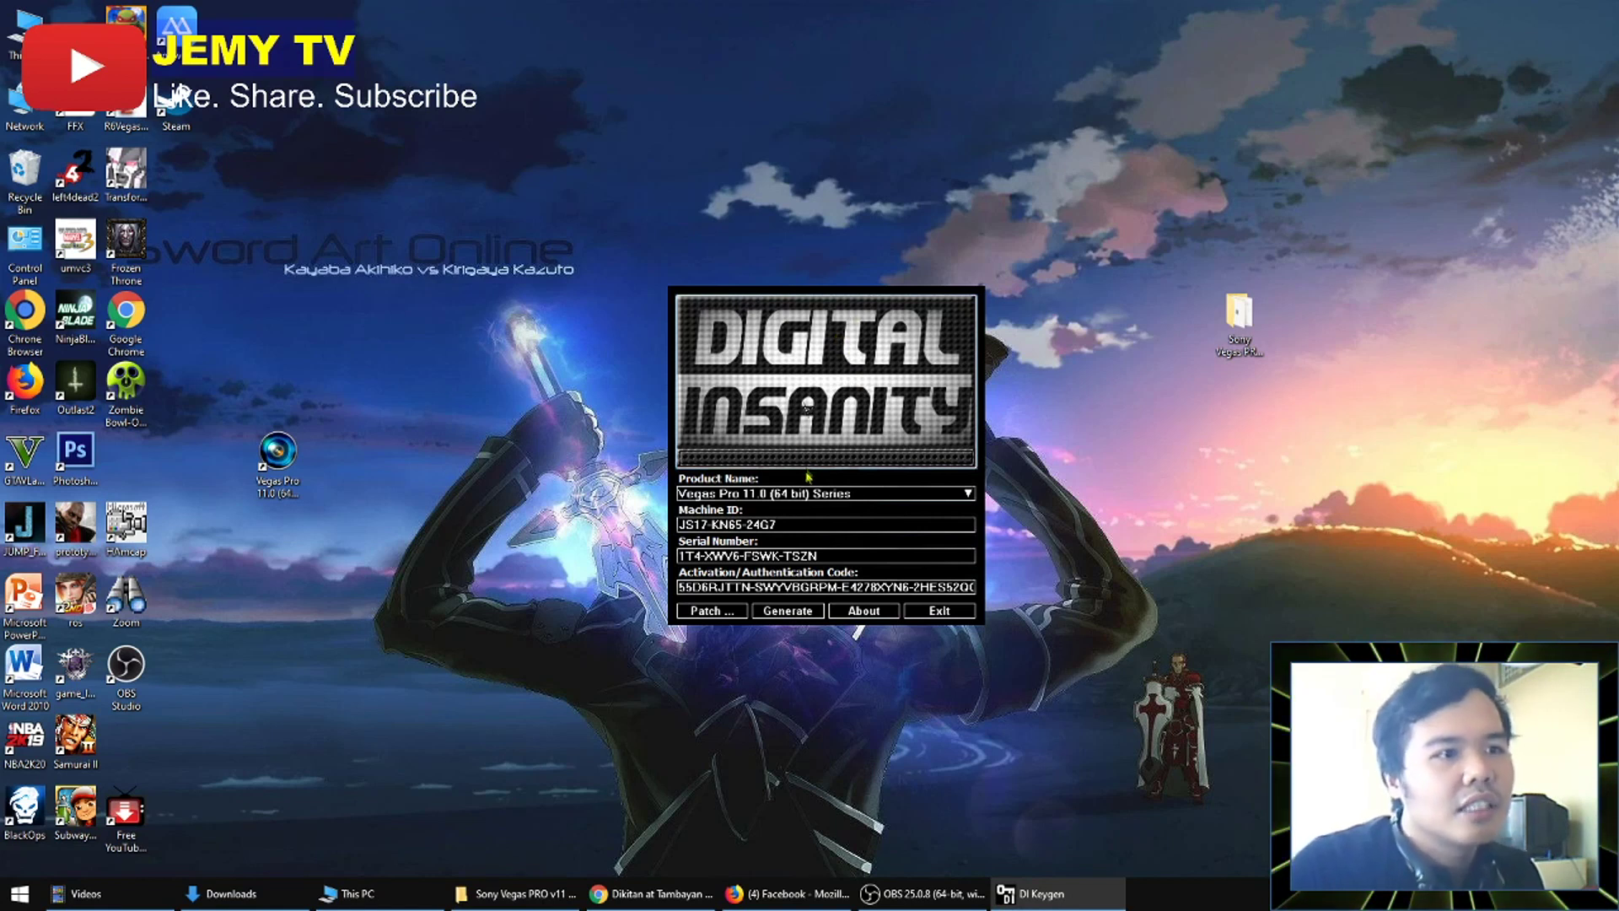
pyautogui.click(715, 611)
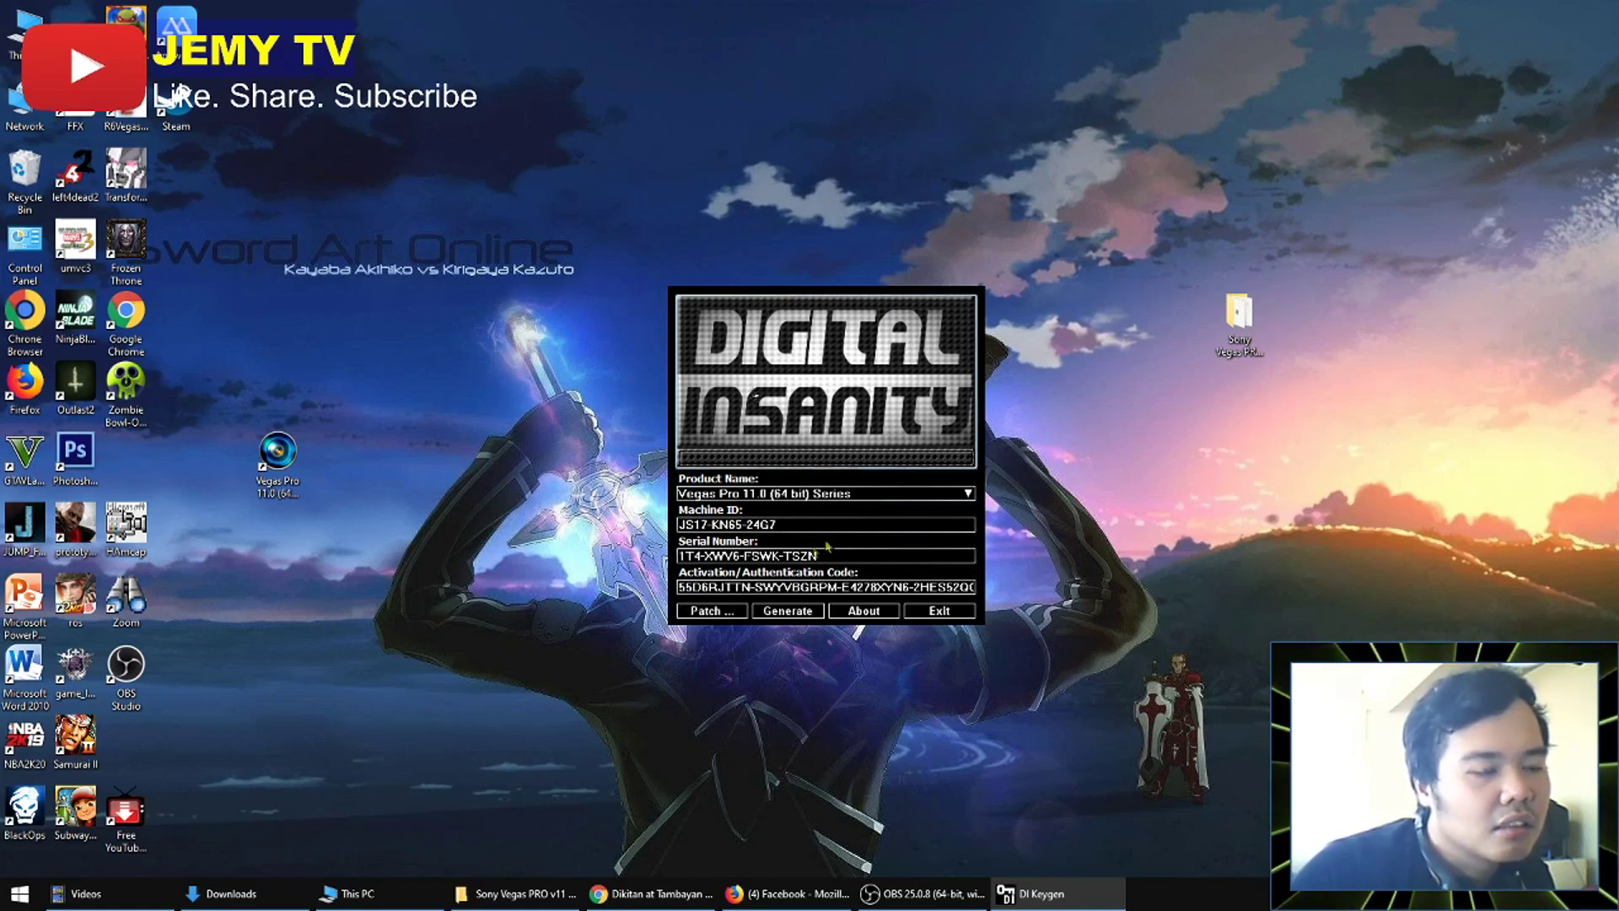
# Choose C:\Program Files (x86)\Sony as the Vegas Pro directory for the patch.
pyautogui.click(723, 614)
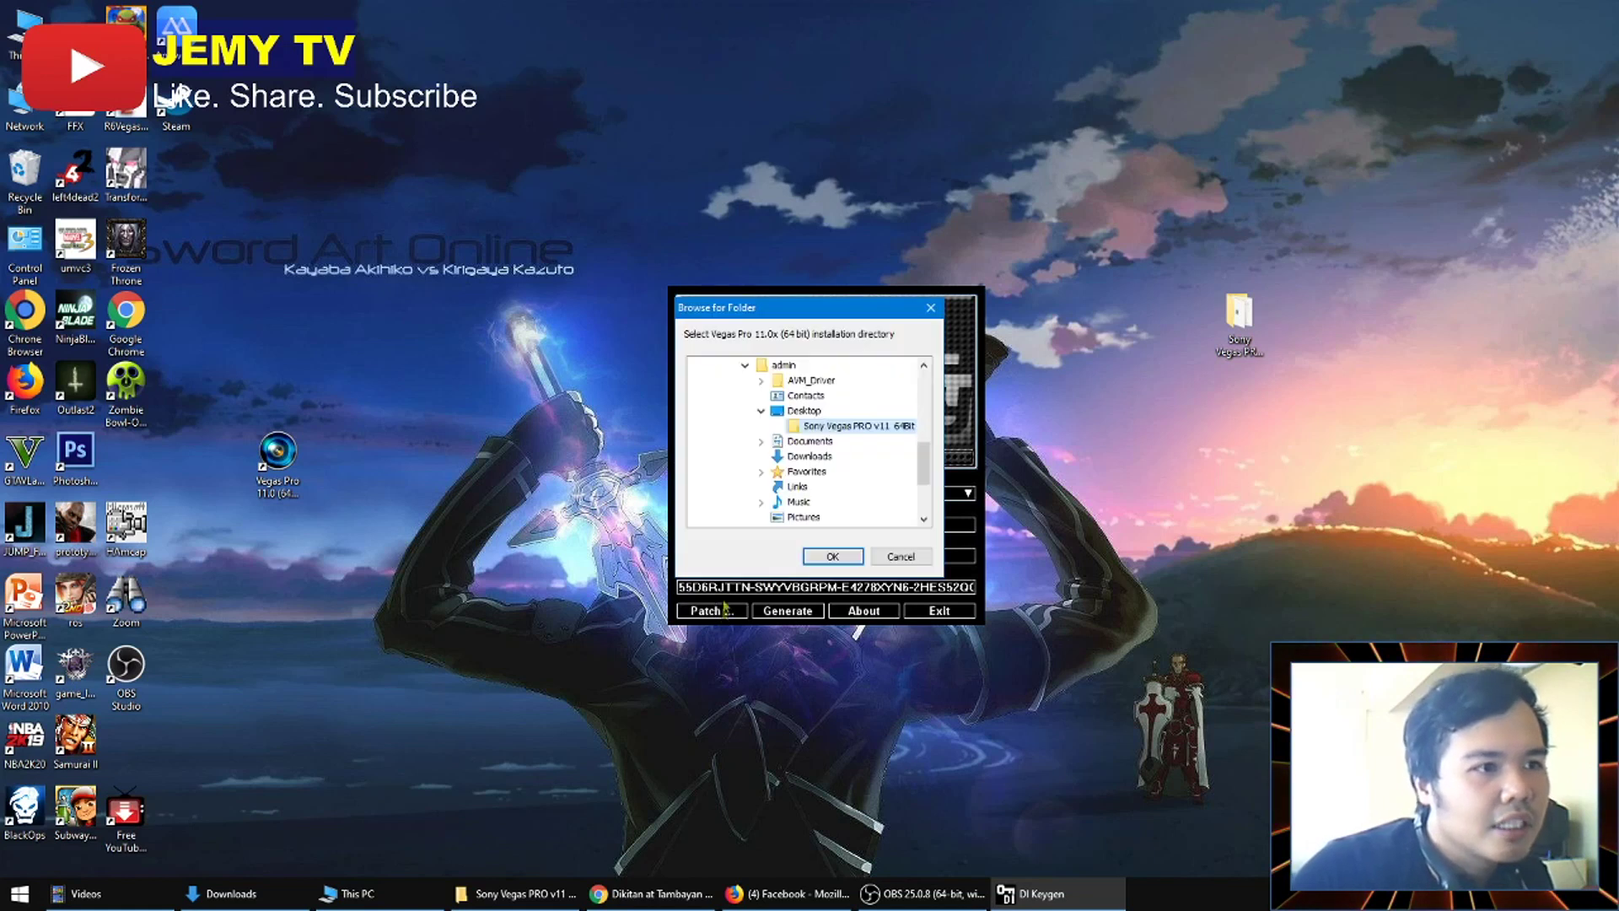
pyautogui.click(760, 411)
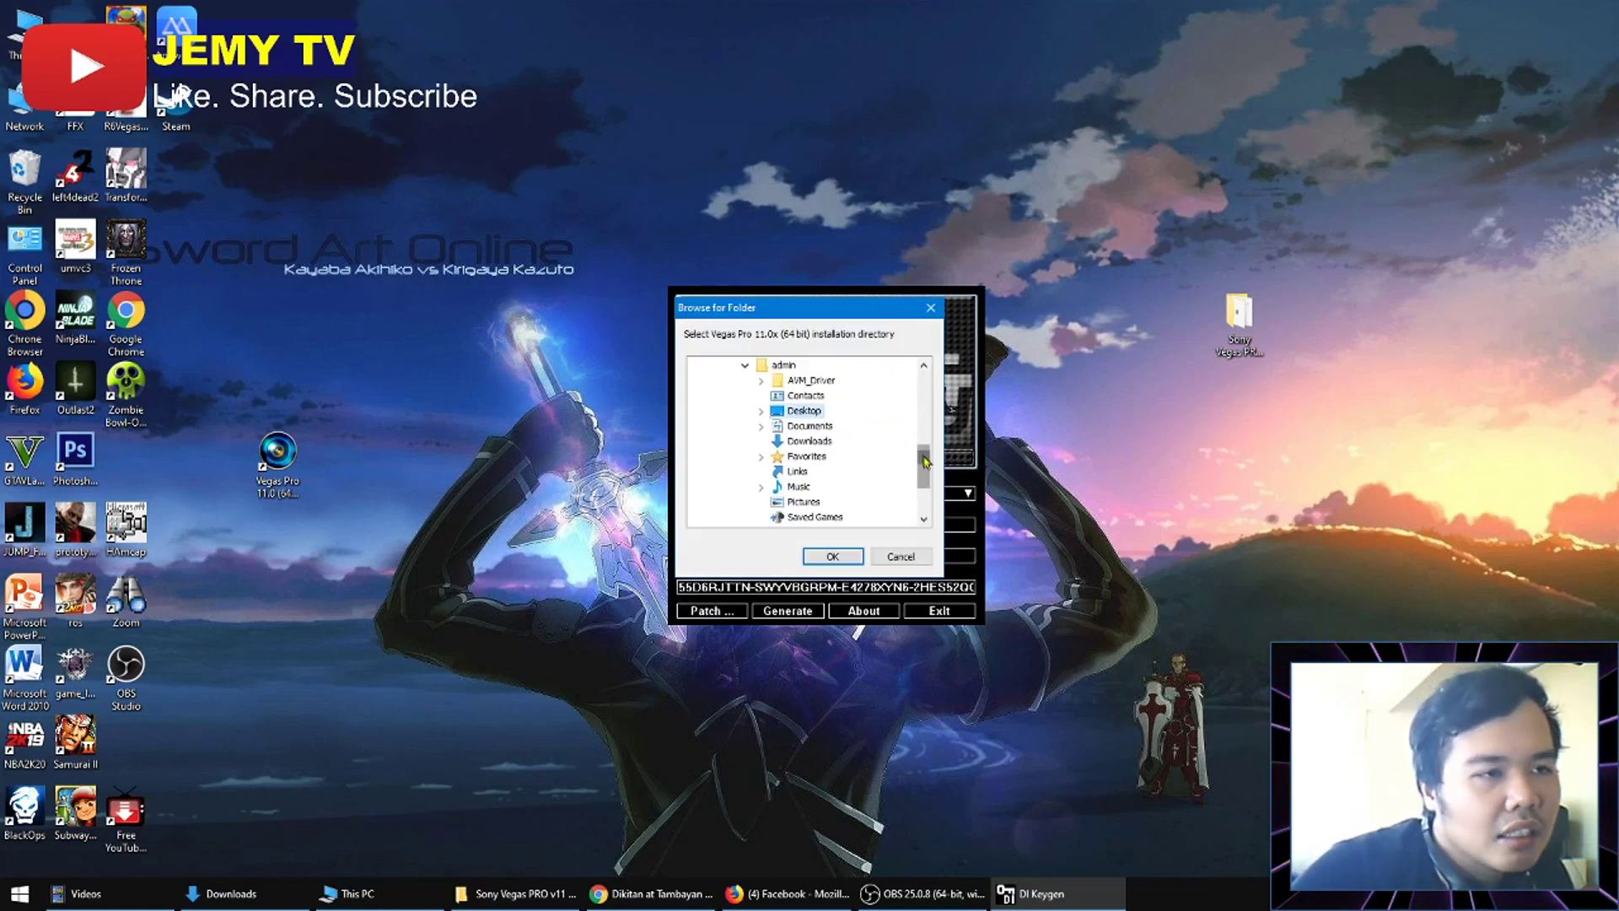
pyautogui.scroll(-1, 919, 459)
pyautogui.scroll(2, 927, 455)
pyautogui.scroll(3, 927, 447)
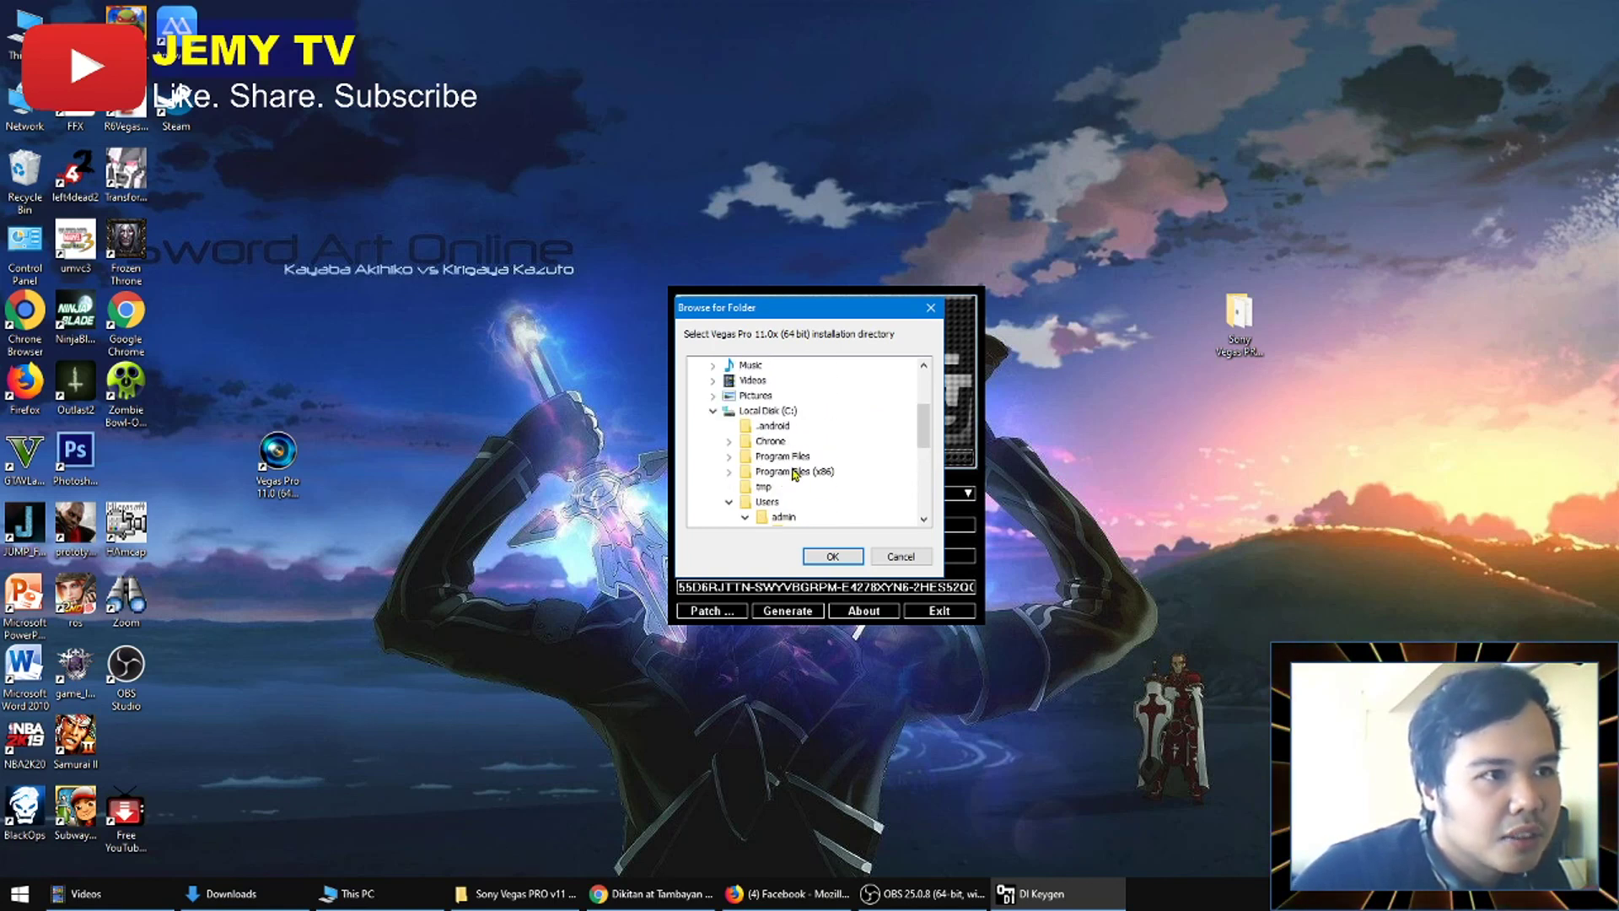
pyautogui.click(789, 473)
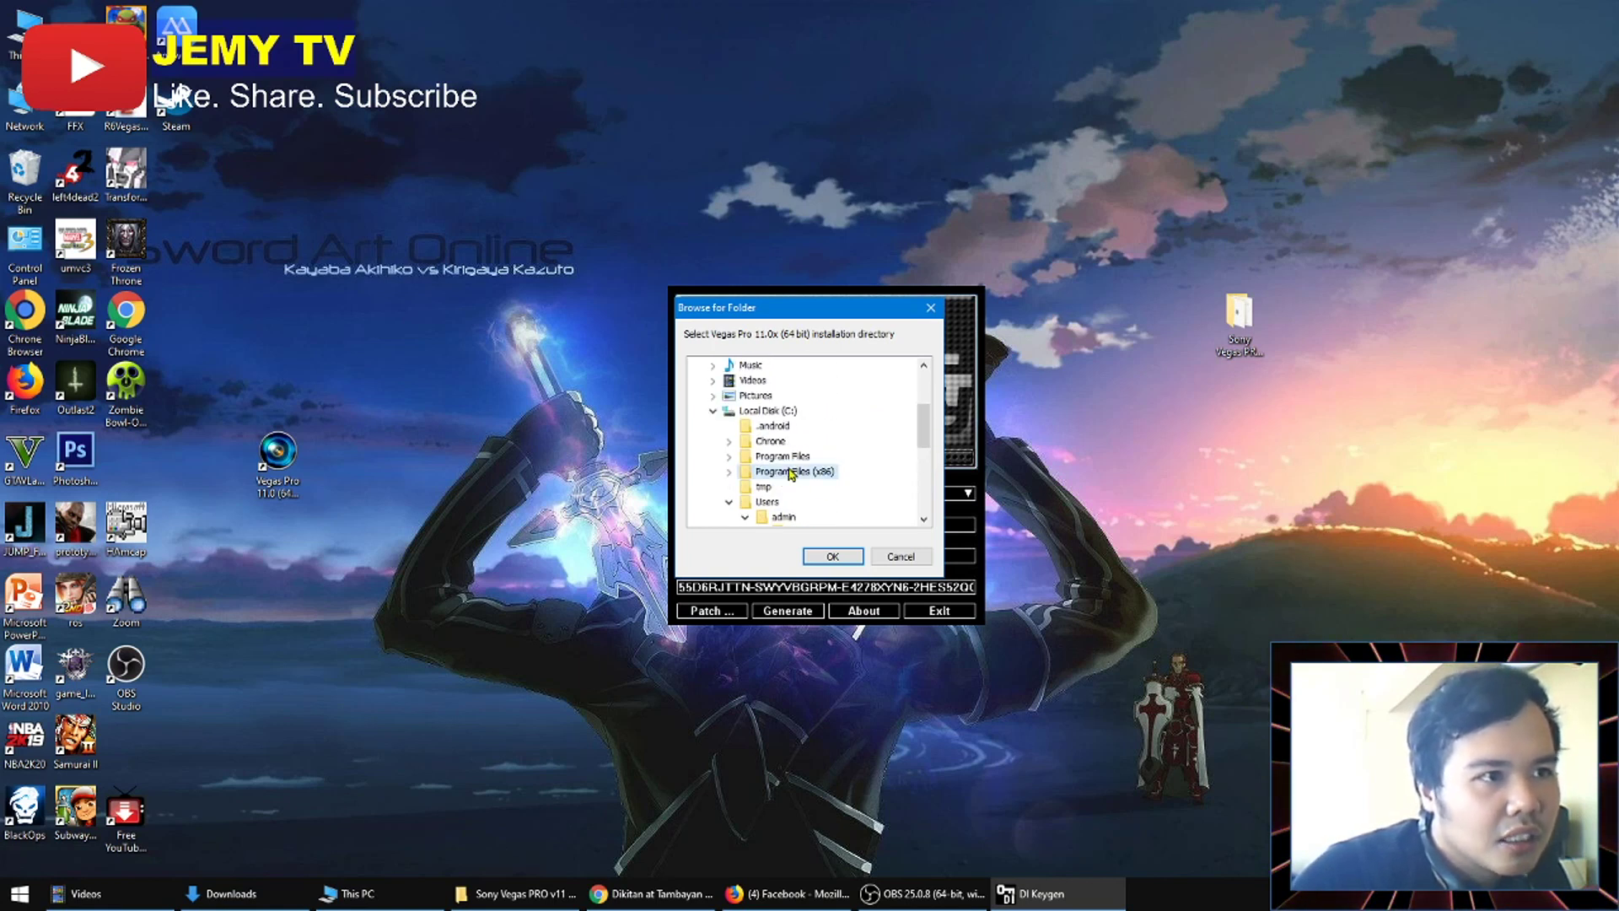
pyautogui.click(729, 472)
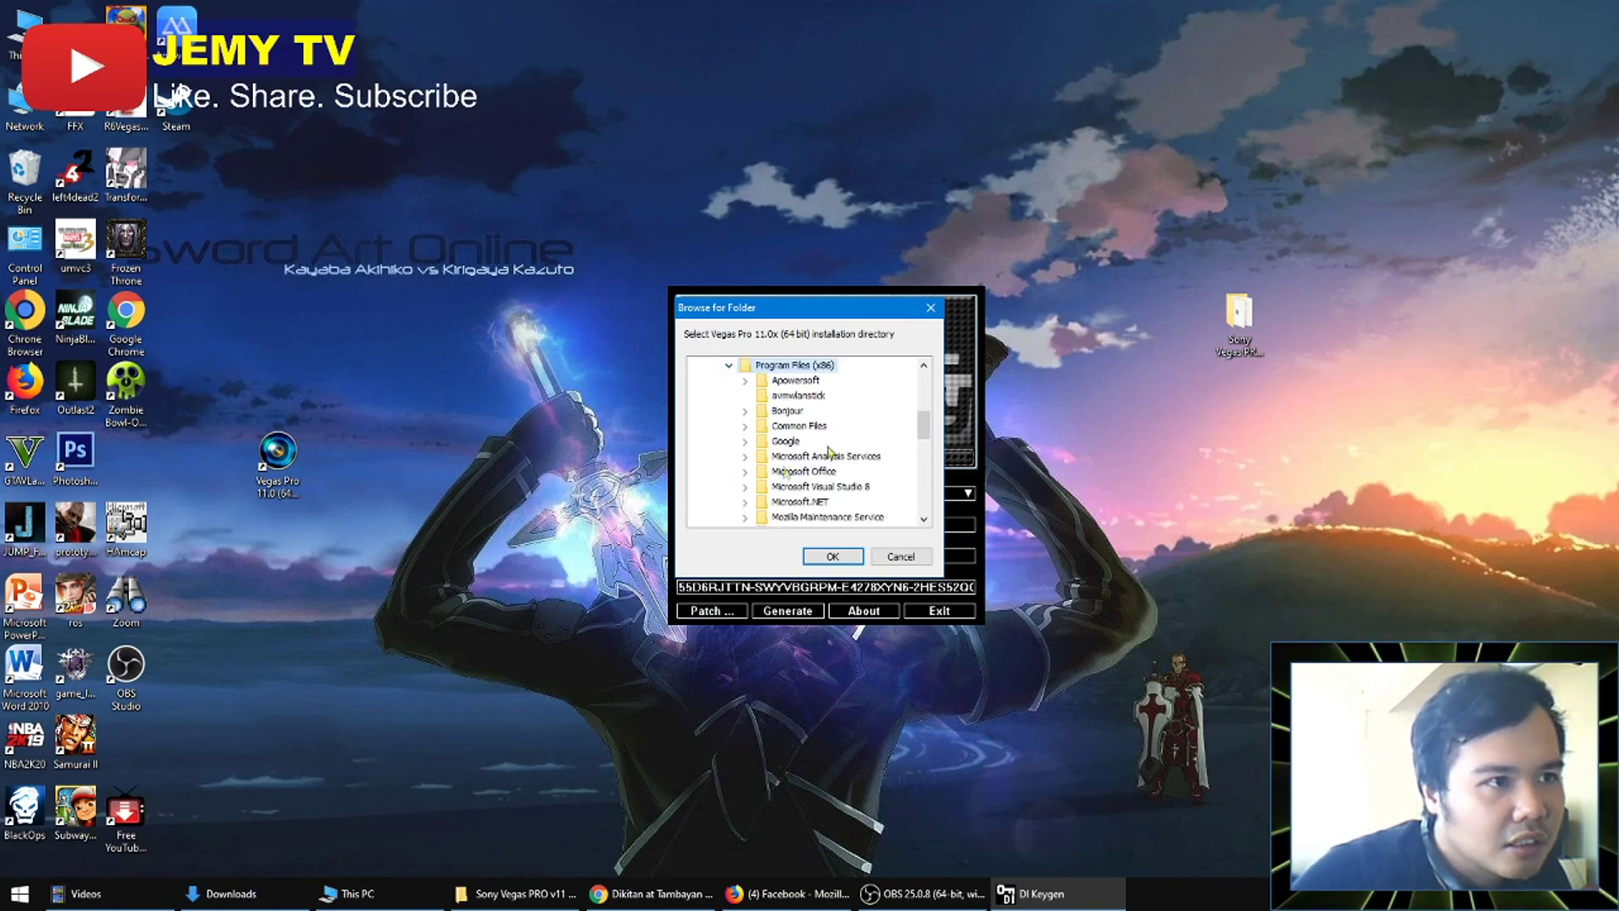
pyautogui.moveTo(923, 430); pyautogui.dragTo(921, 448)
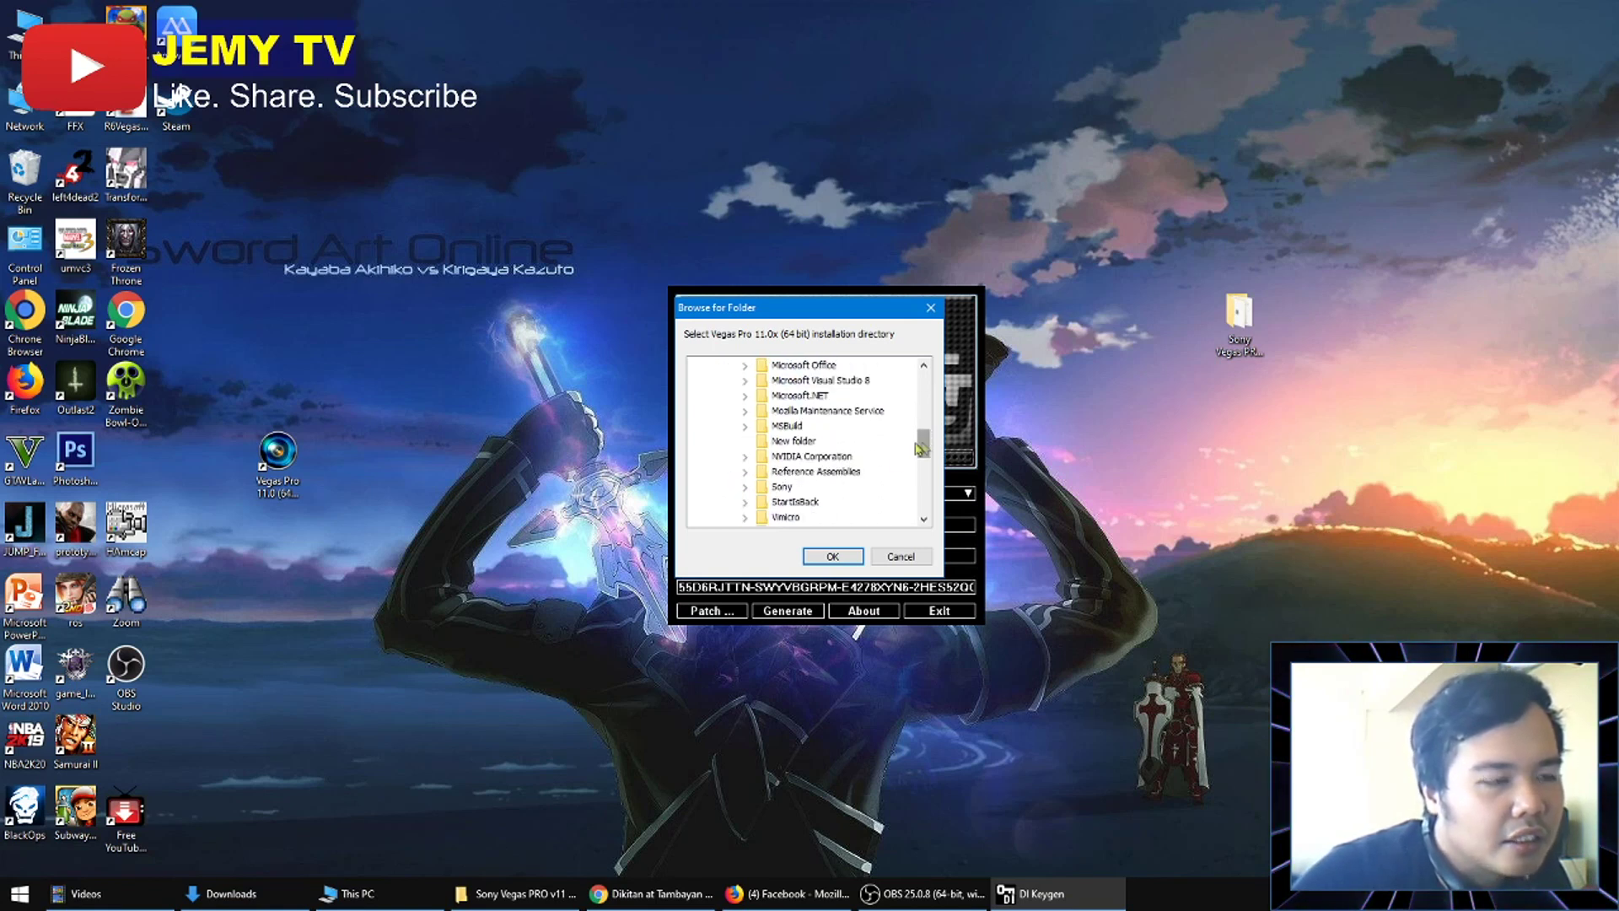
pyautogui.click(783, 486)
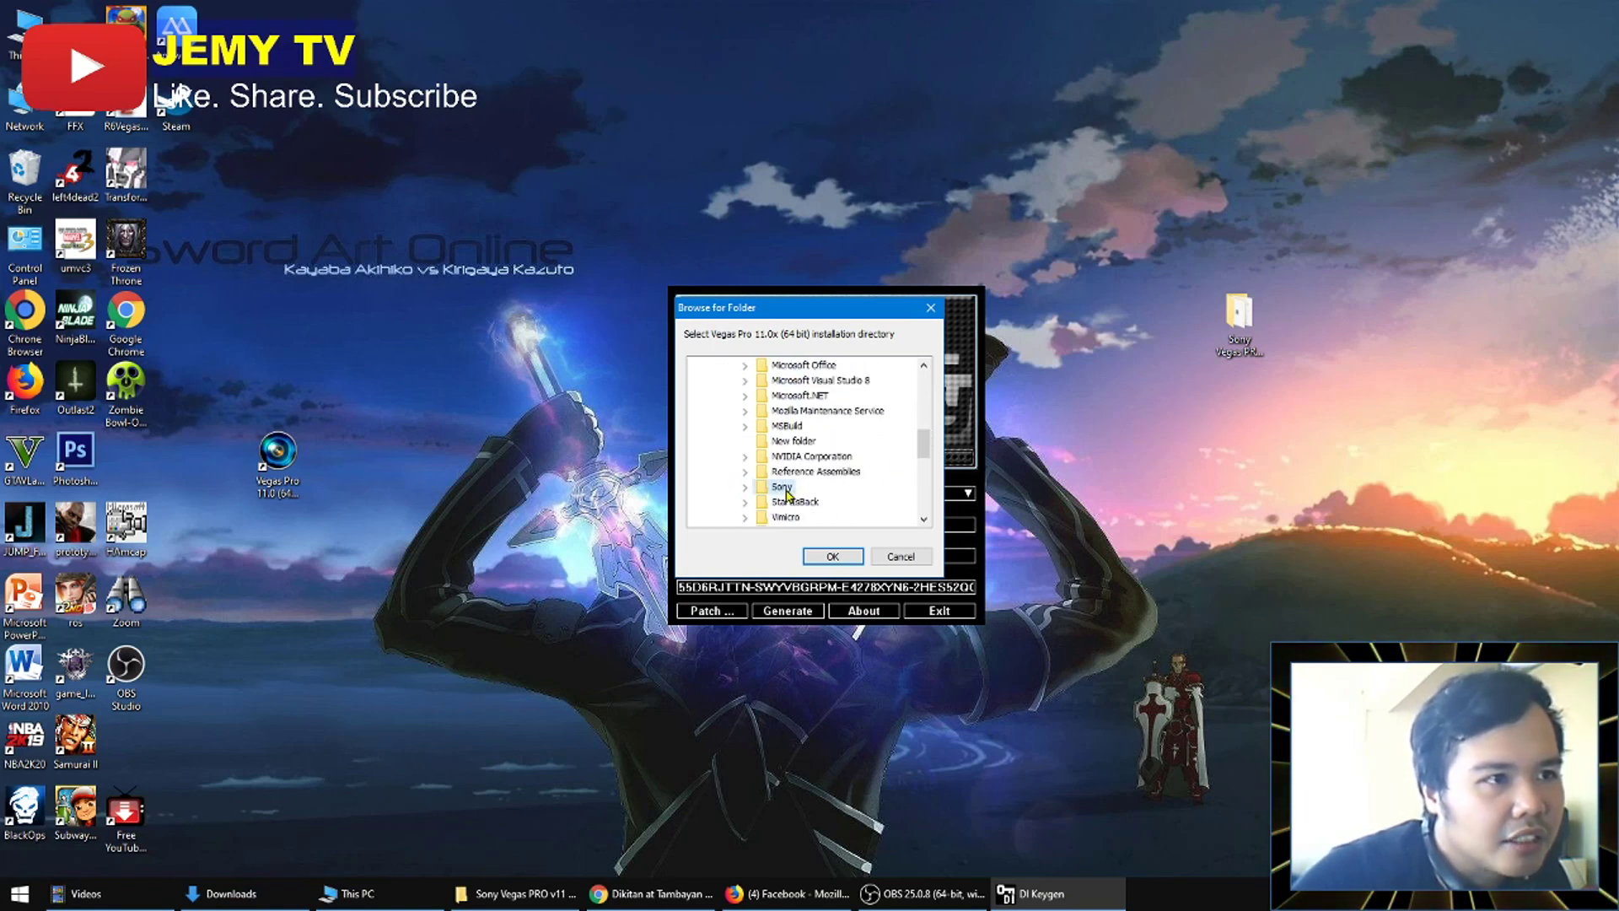
pyautogui.click(831, 557)
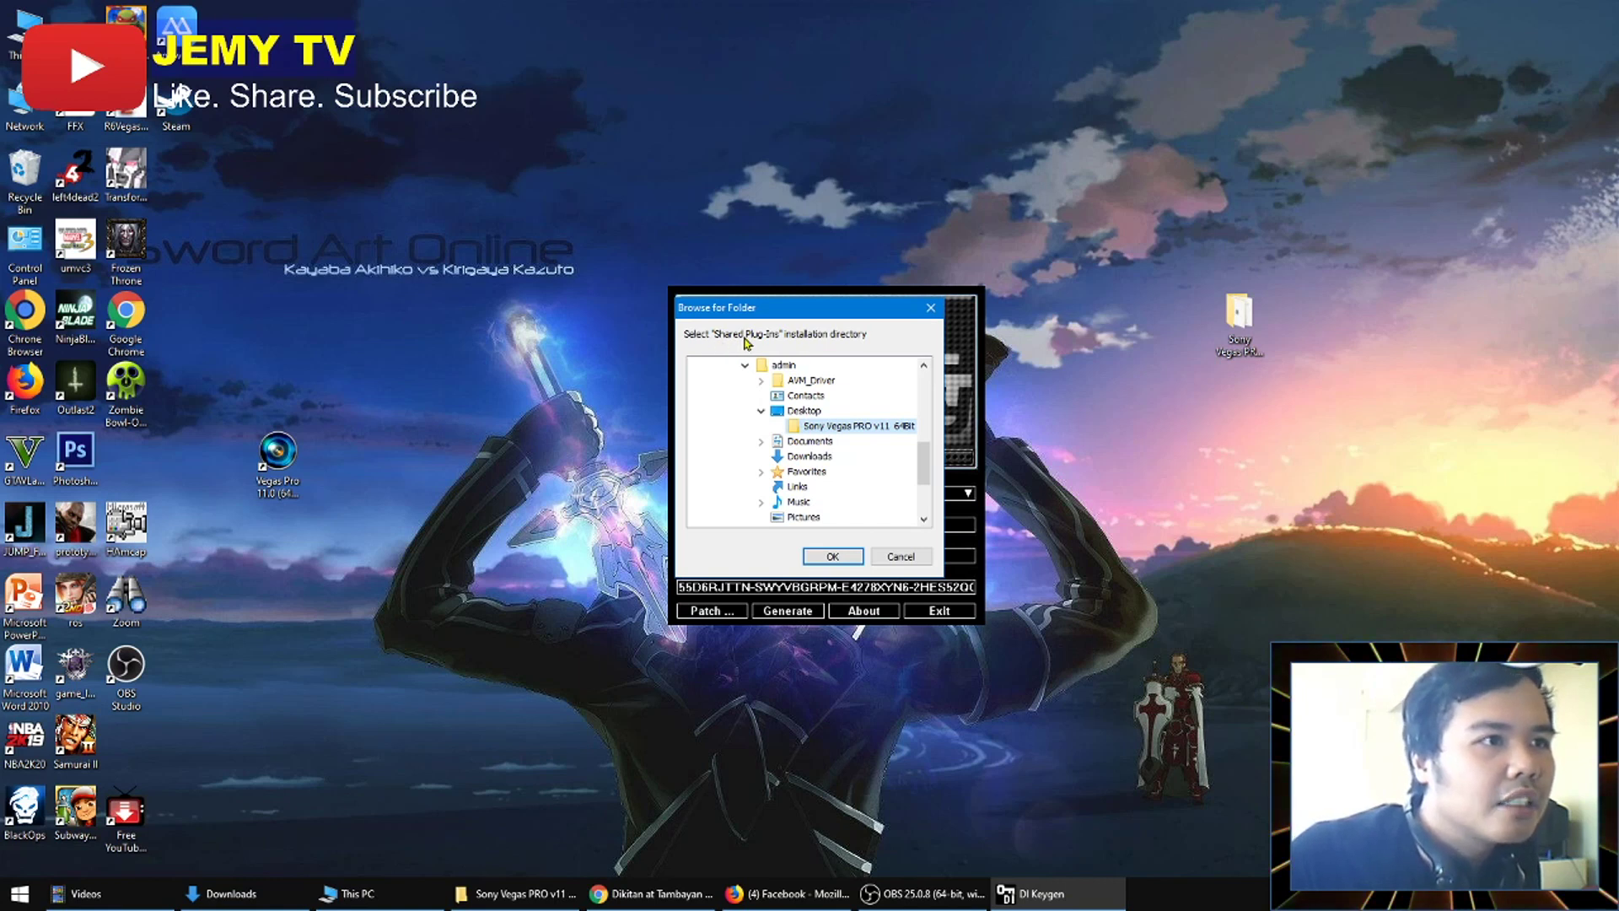
# Point the patch at Sony\Shared Plug-Ins and dismiss the patched-successfully message.
pyautogui.click(761, 411)
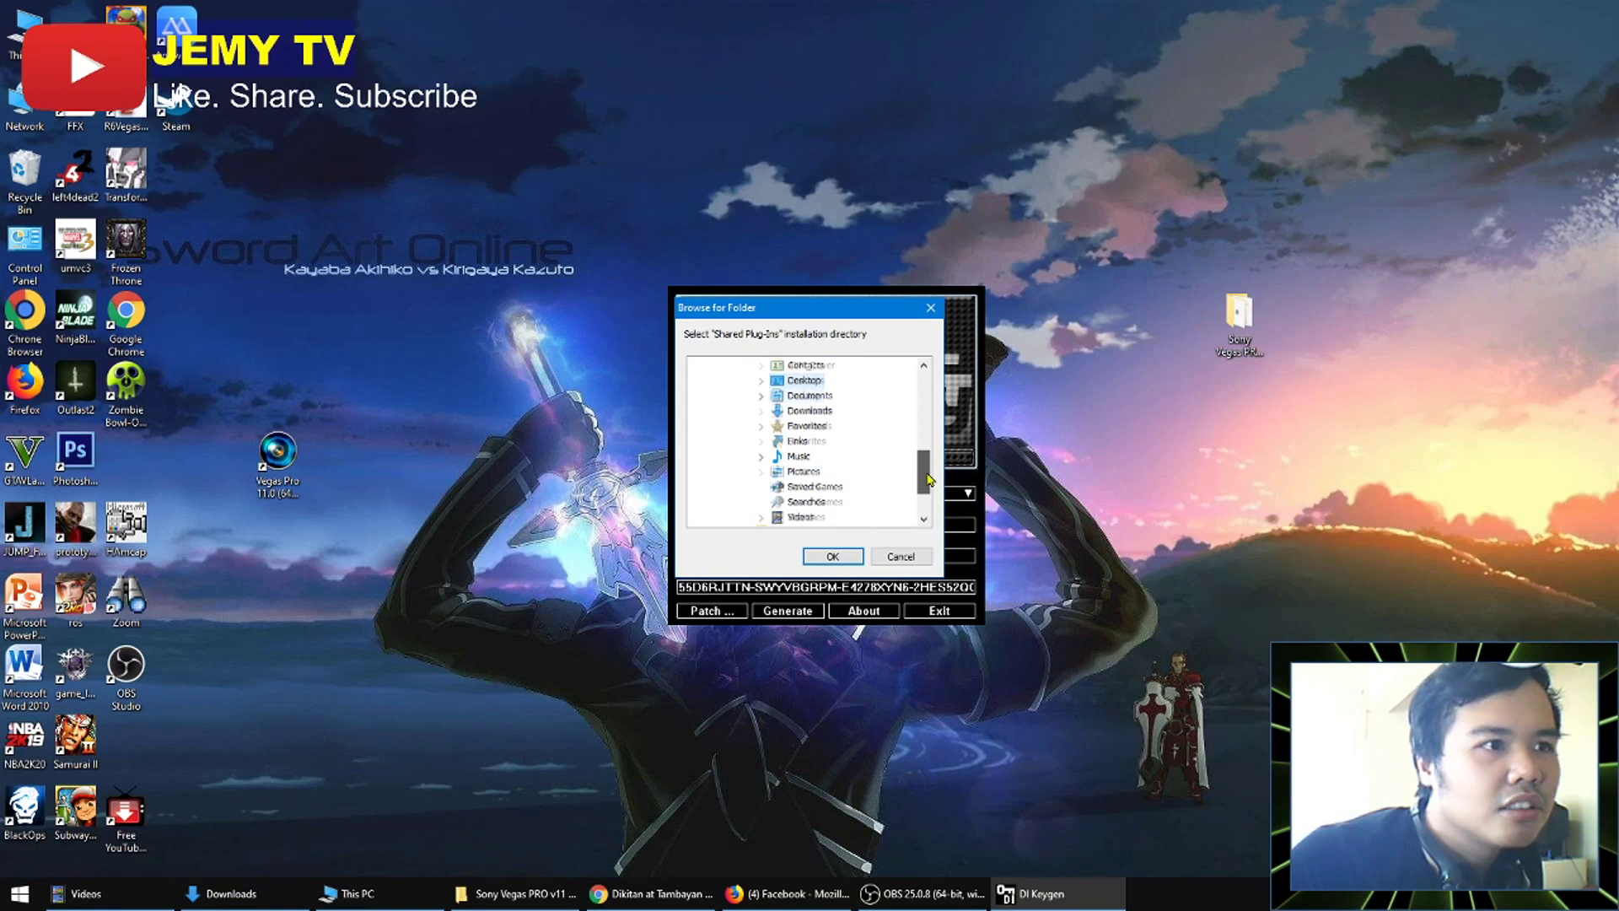
pyautogui.moveTo(925, 469)
pyautogui.mouseDown()
pyautogui.moveTo(926, 428)
pyautogui.moveTo(921, 452)
pyautogui.mouseUp()
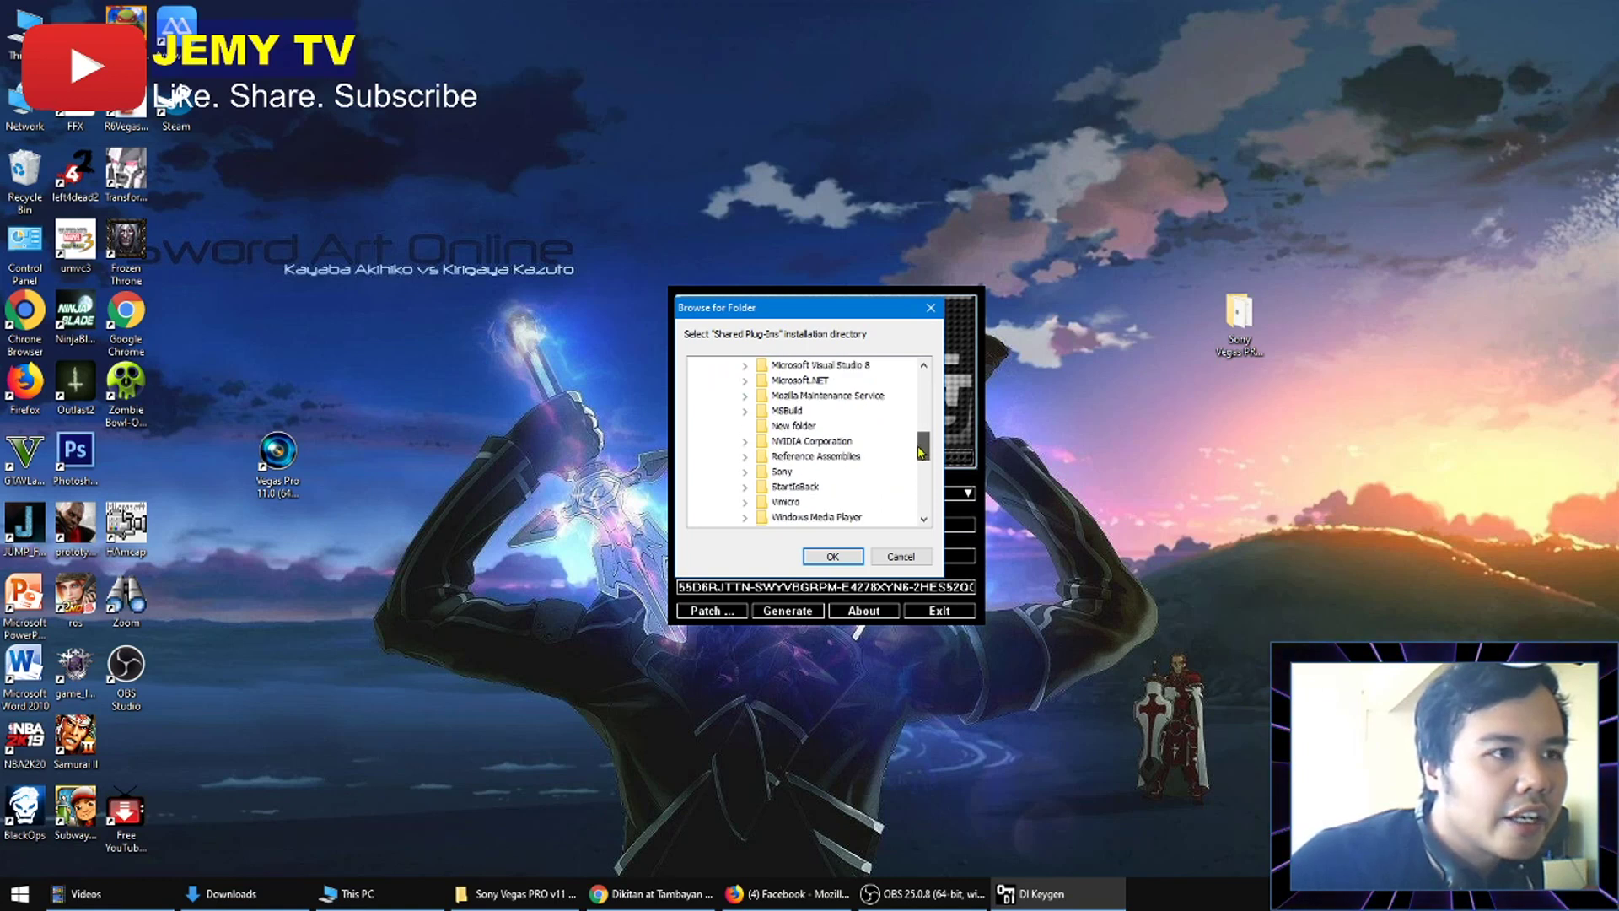
pyautogui.click(782, 472)
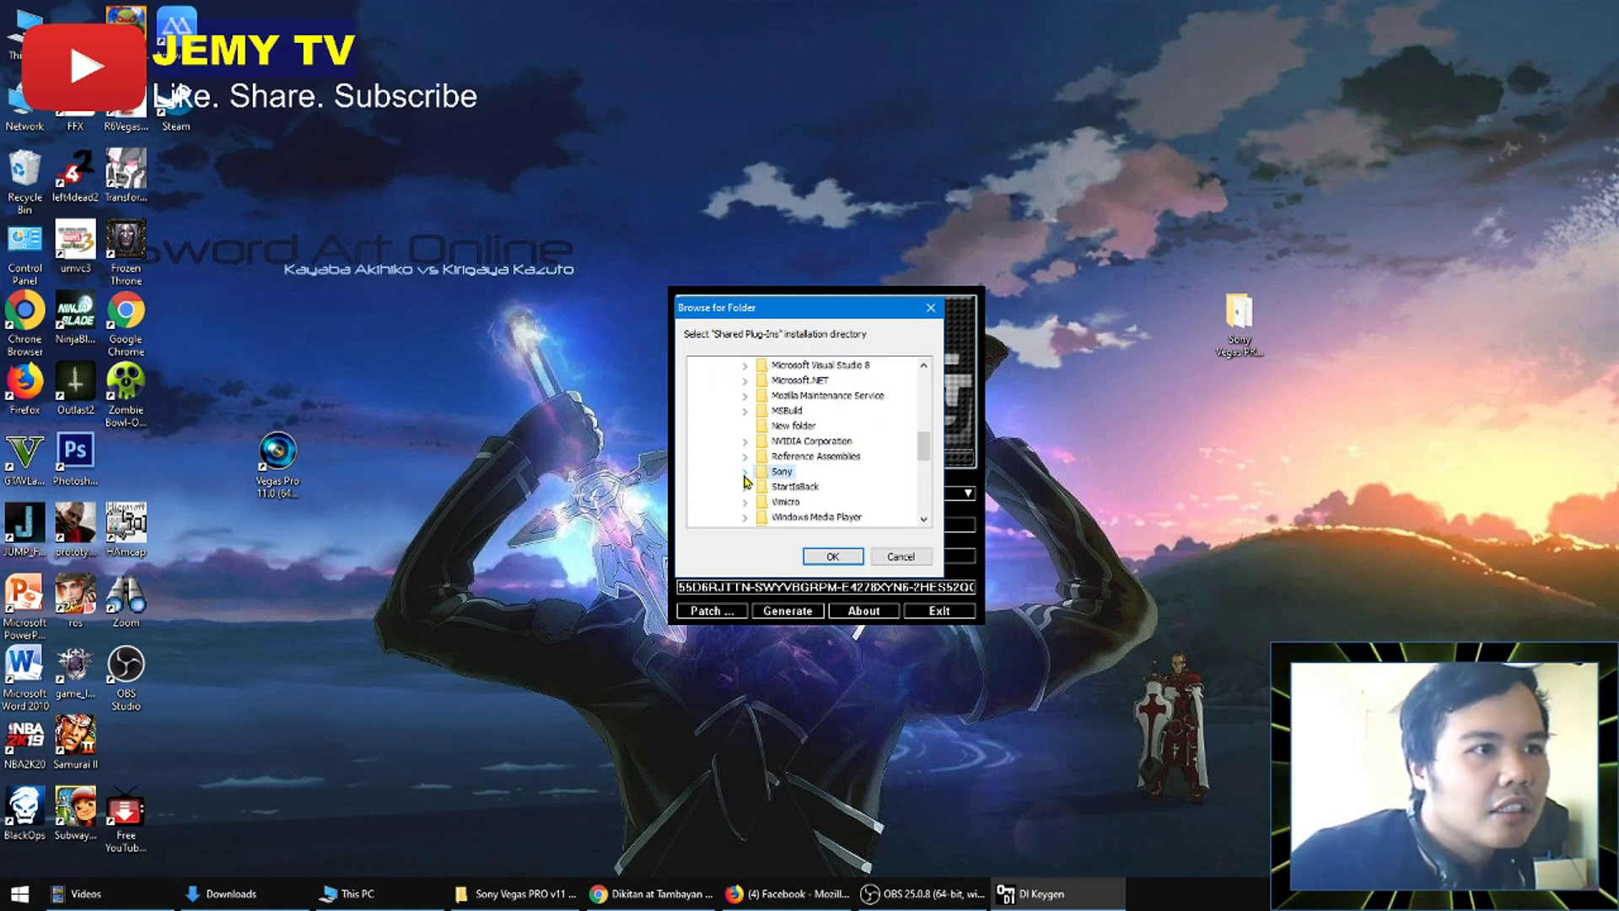
pyautogui.click(745, 472)
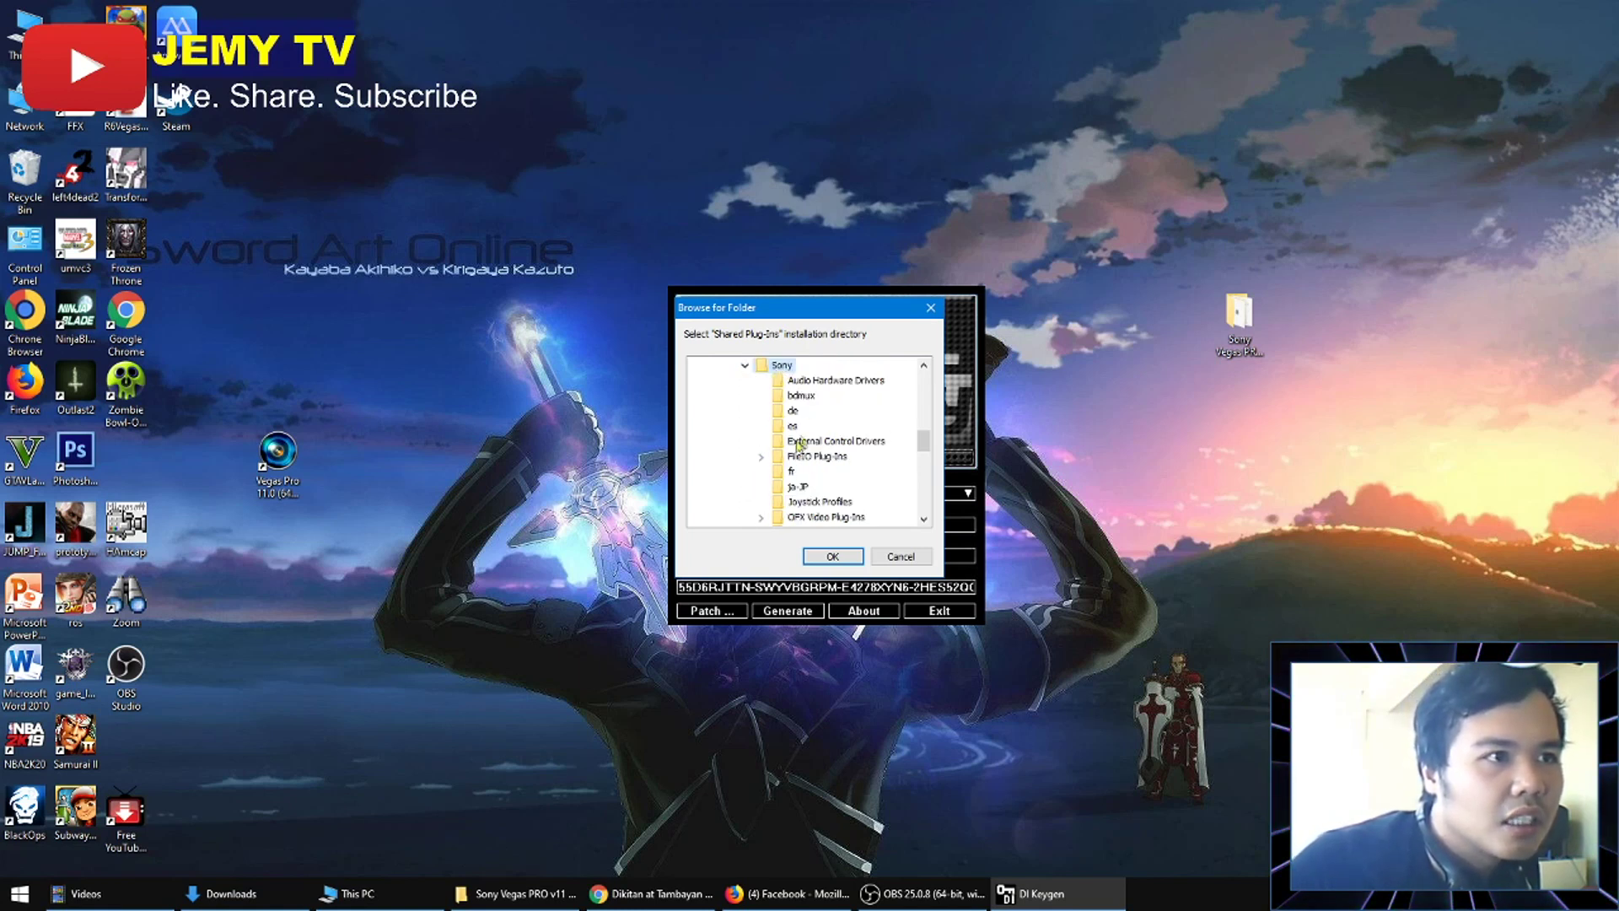
pyautogui.moveTo(924, 447); pyautogui.dragTo(924, 456)
pyautogui.click(814, 488)
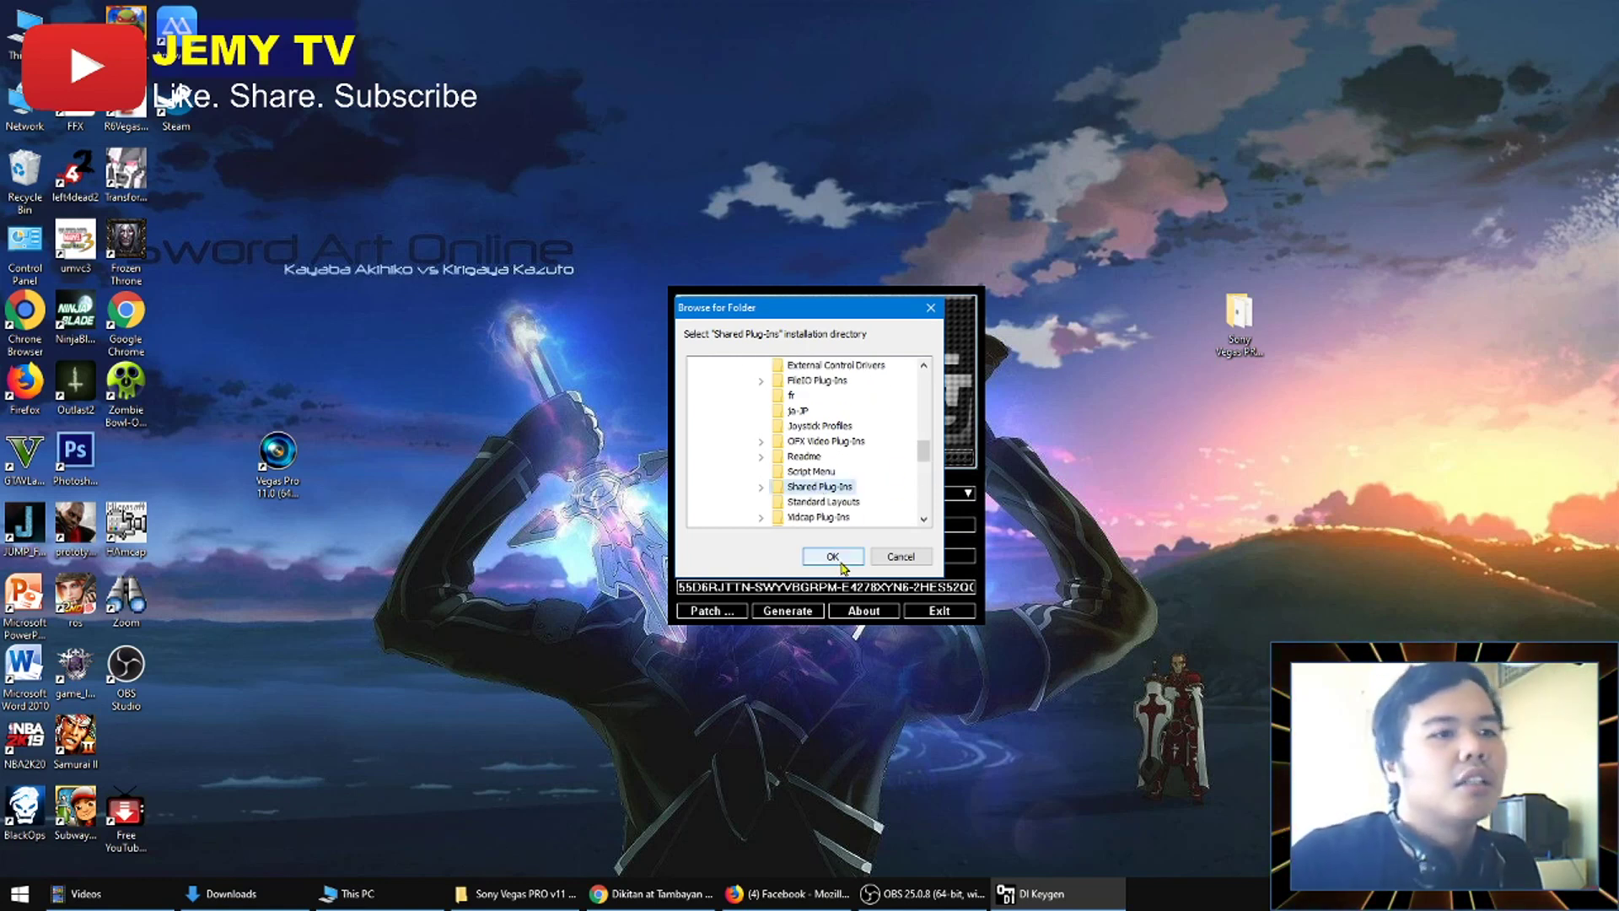
pyautogui.click(832, 557)
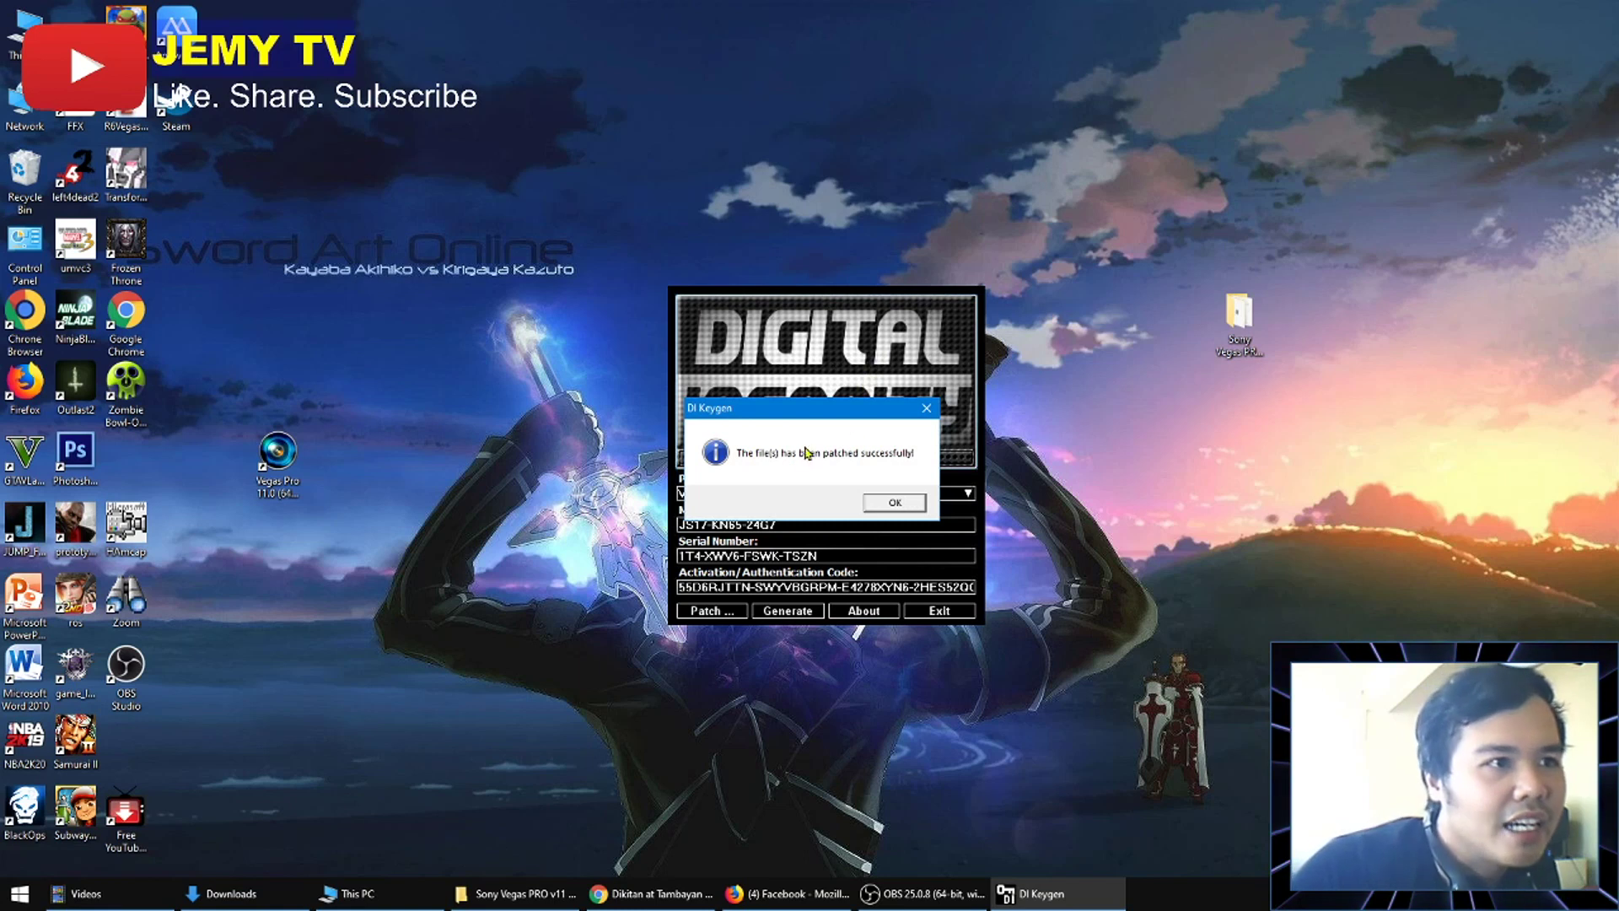
pyautogui.click(893, 501)
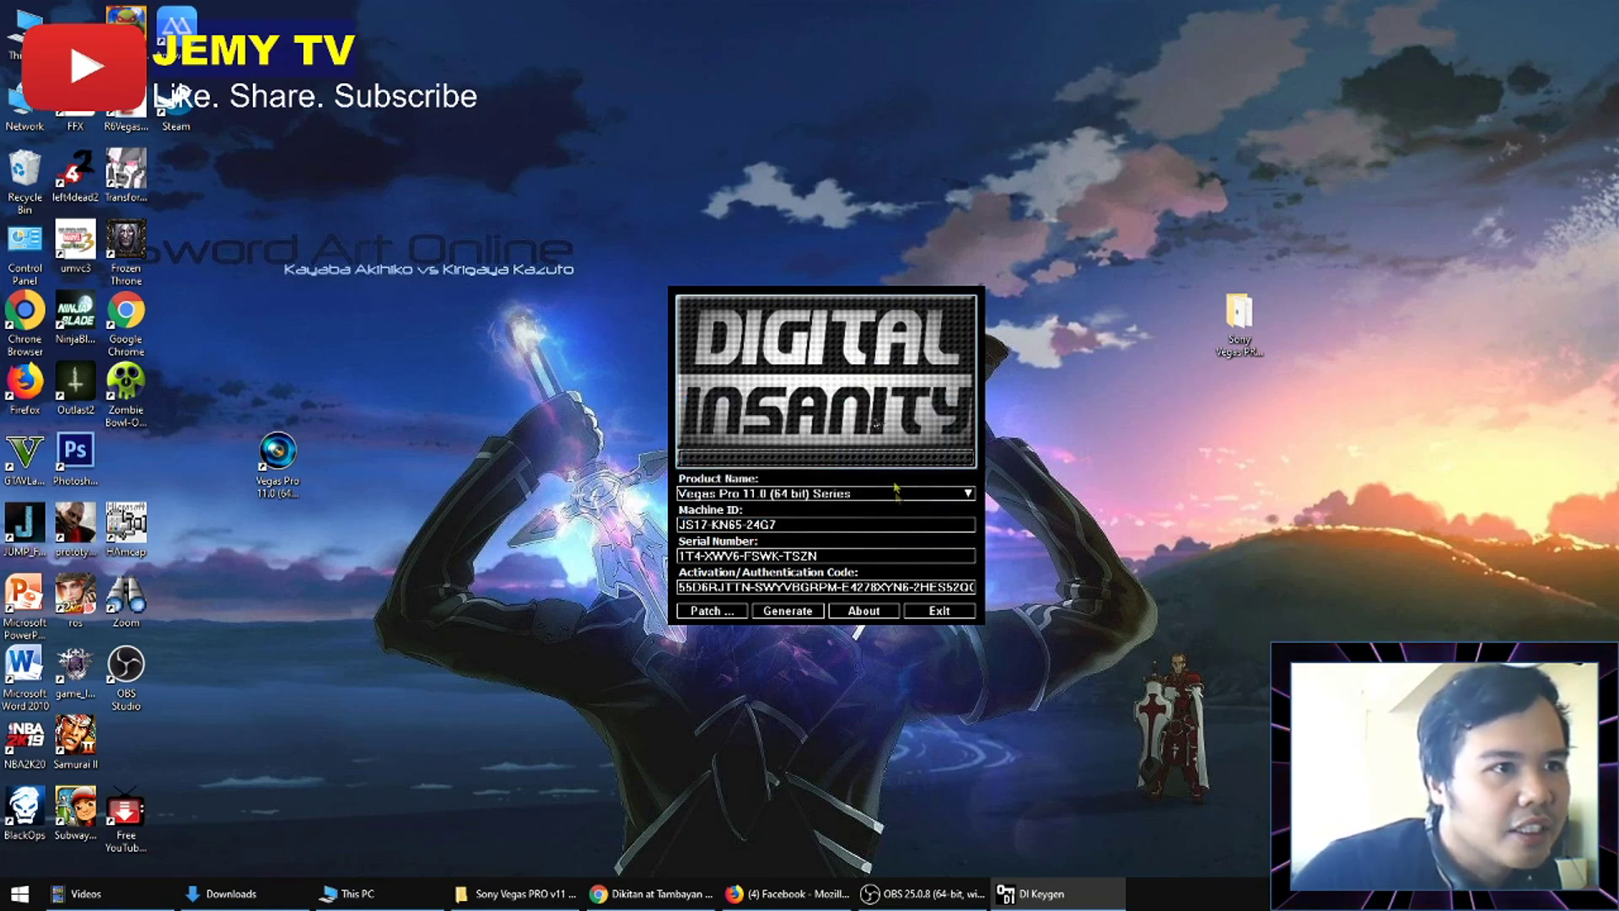
pyautogui.moveTo(815, 350); pyautogui.dragTo(870, 334)
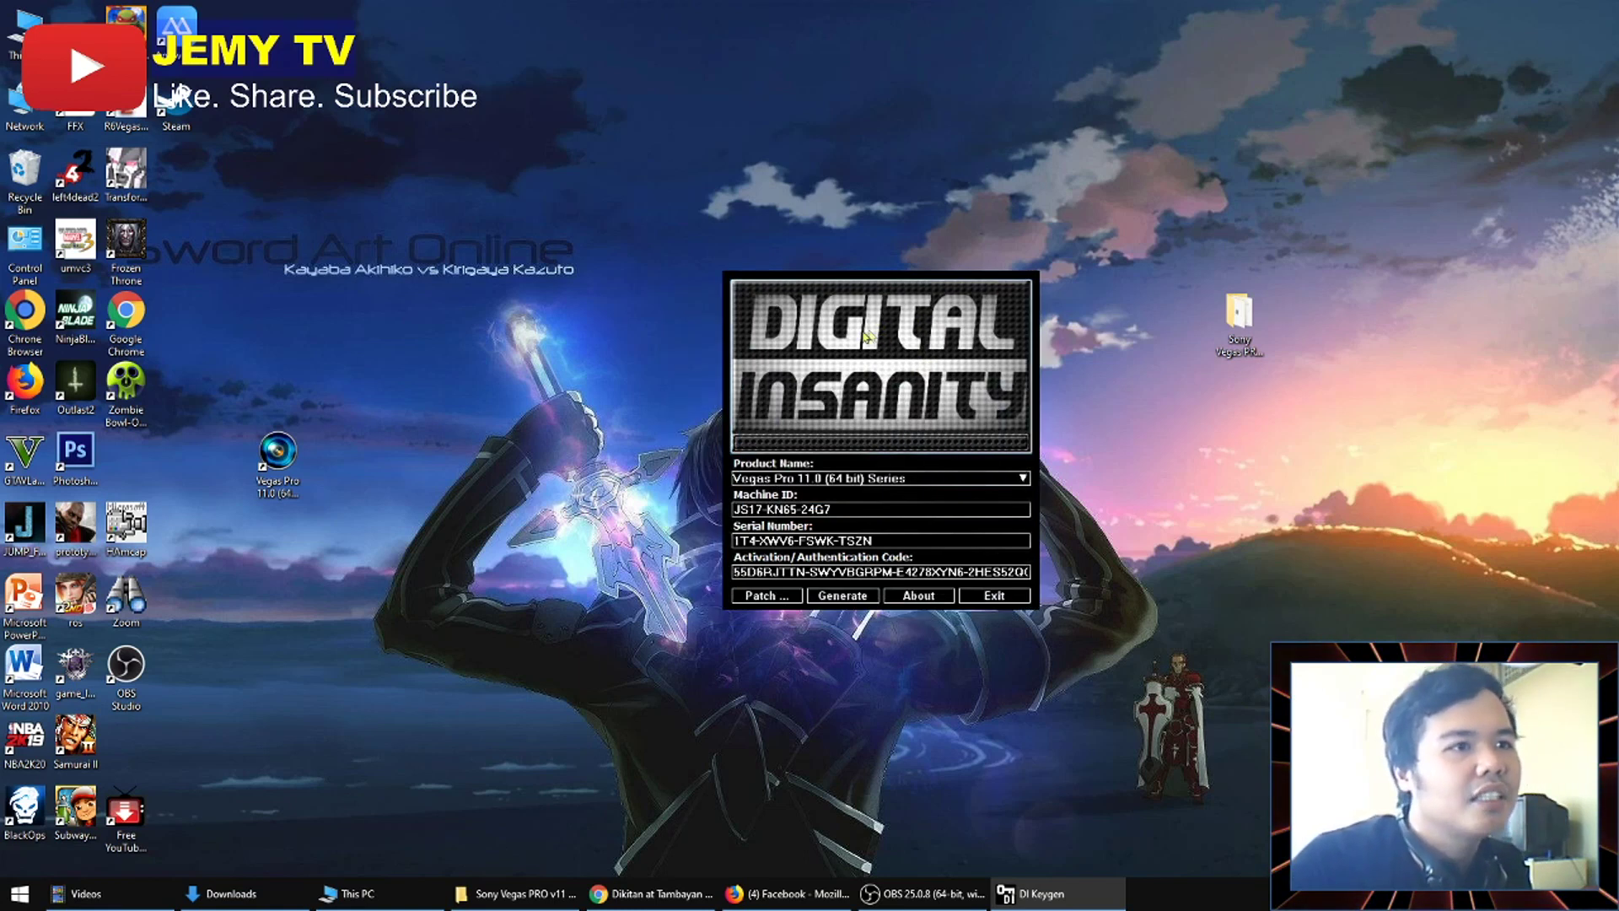
pyautogui.click(278, 456)
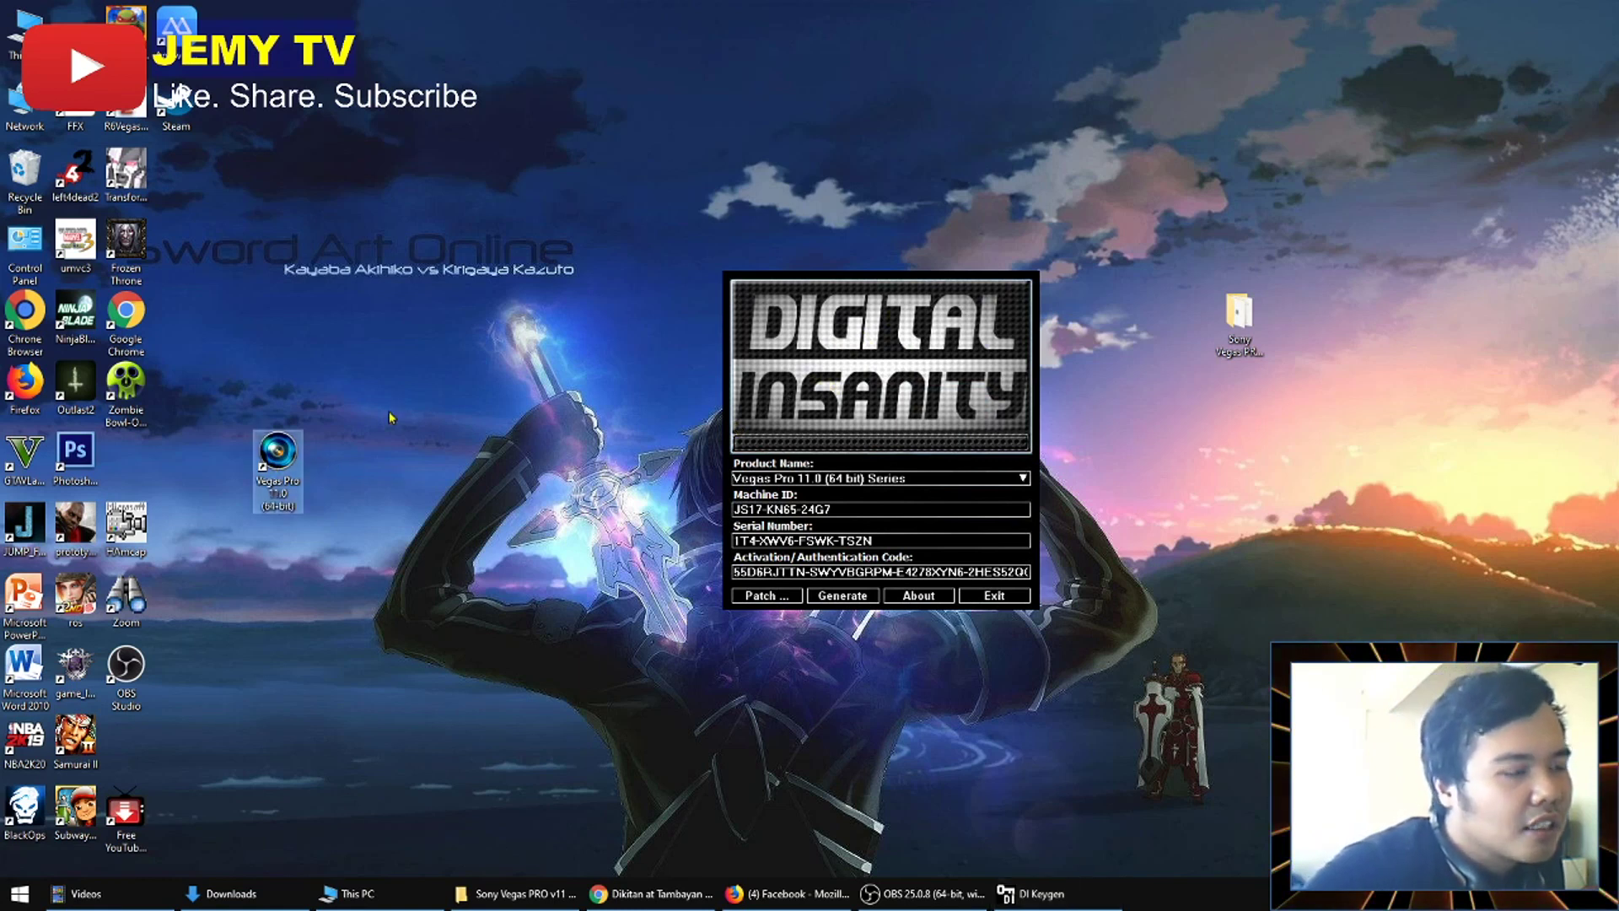
# Launch Vegas Pro 11.0 and paste the keygen's serial number into the serial field.
pyautogui.doubleClick(295, 461)
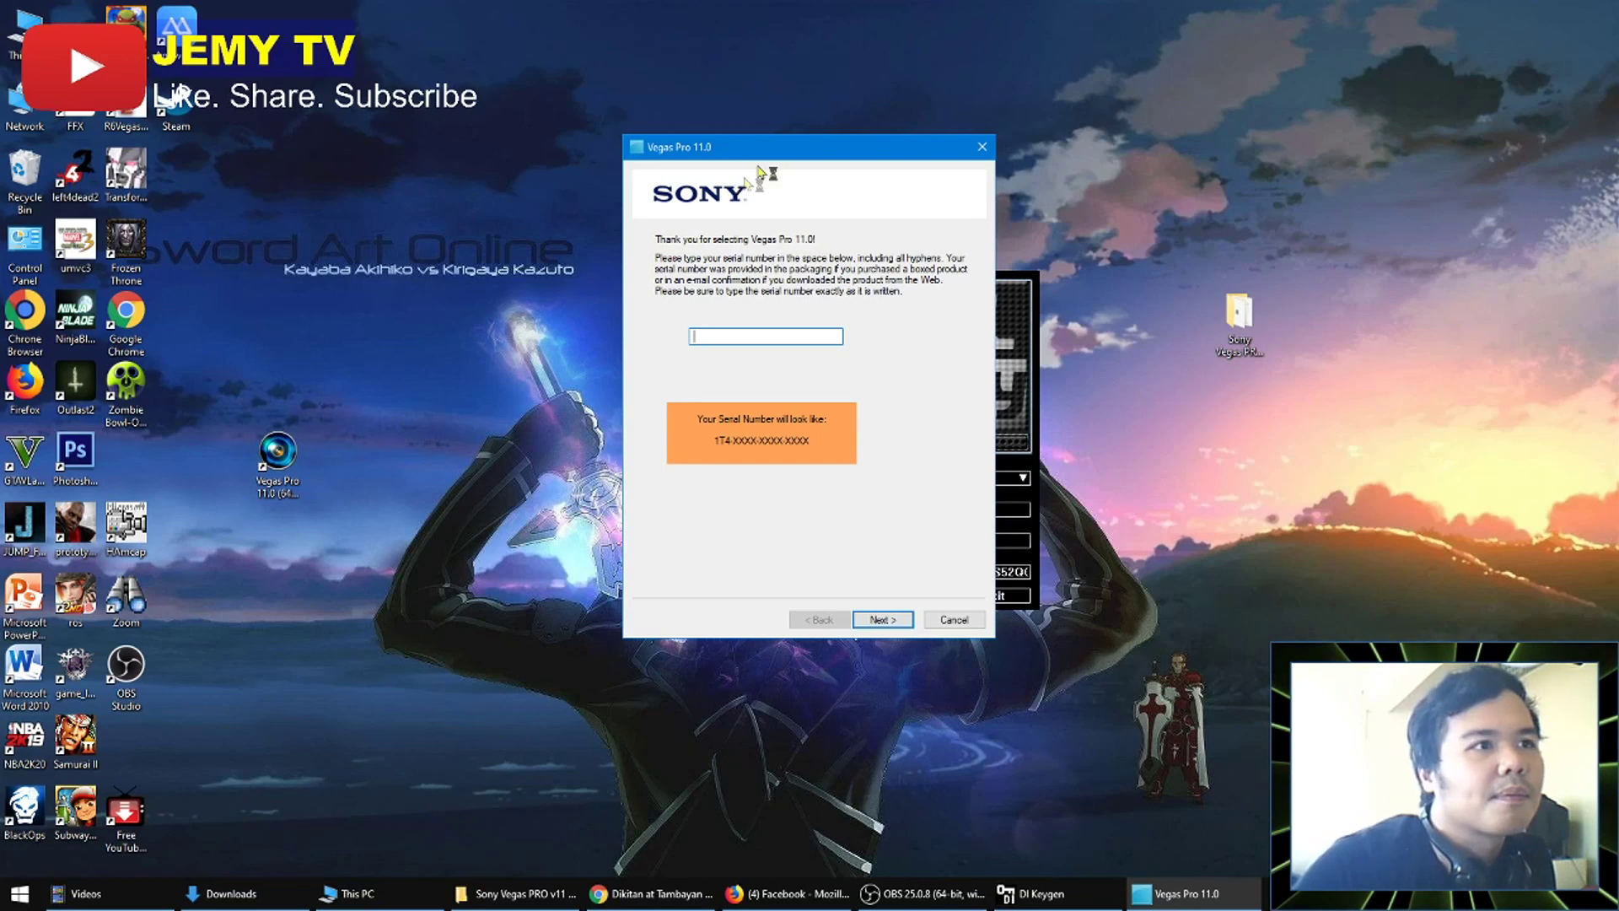
pyautogui.moveTo(769, 153); pyautogui.dragTo(471, 219)
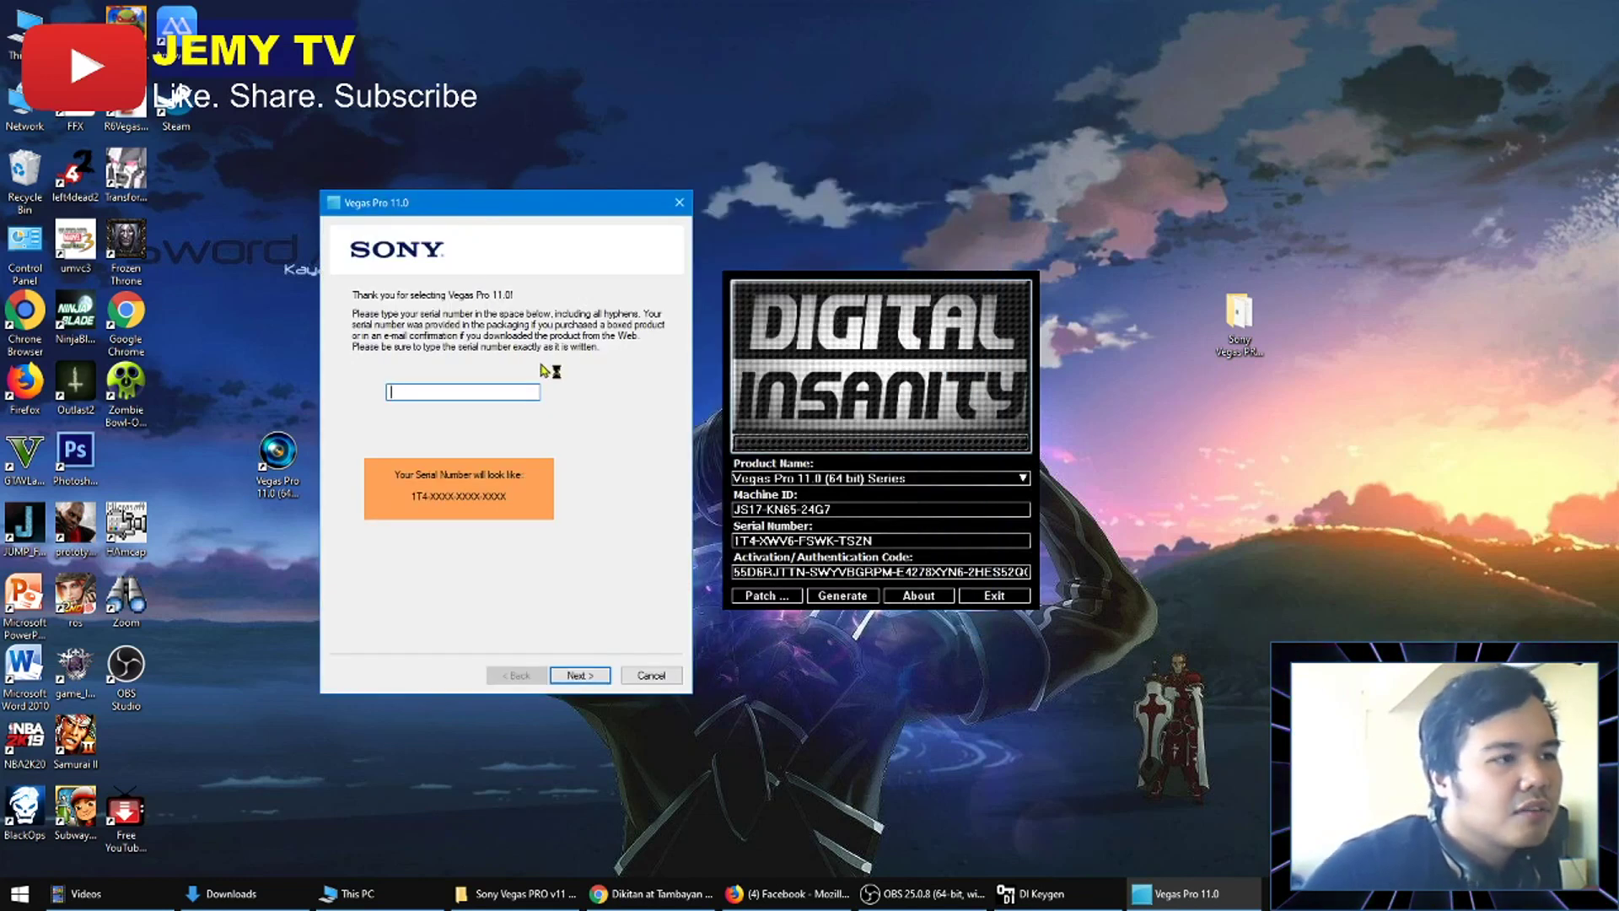
pyautogui.moveTo(890, 539); pyautogui.dragTo(721, 546)
pyautogui.hotkey('ctrl', 'c')
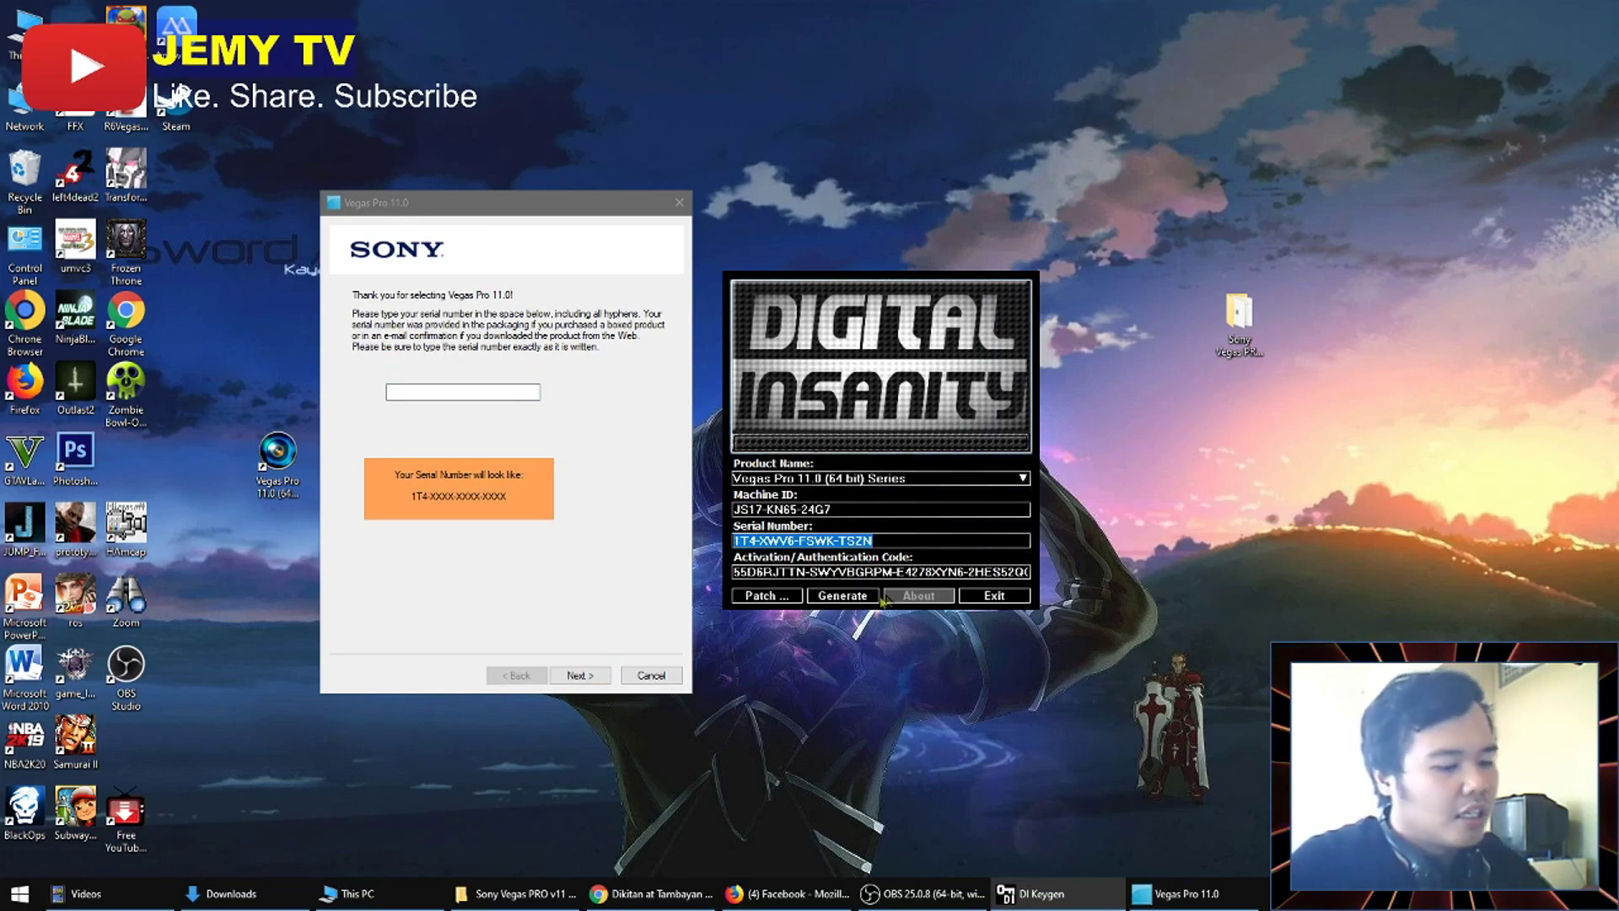
pyautogui.click(491, 388)
pyautogui.hotkey('ctrl', 'v')
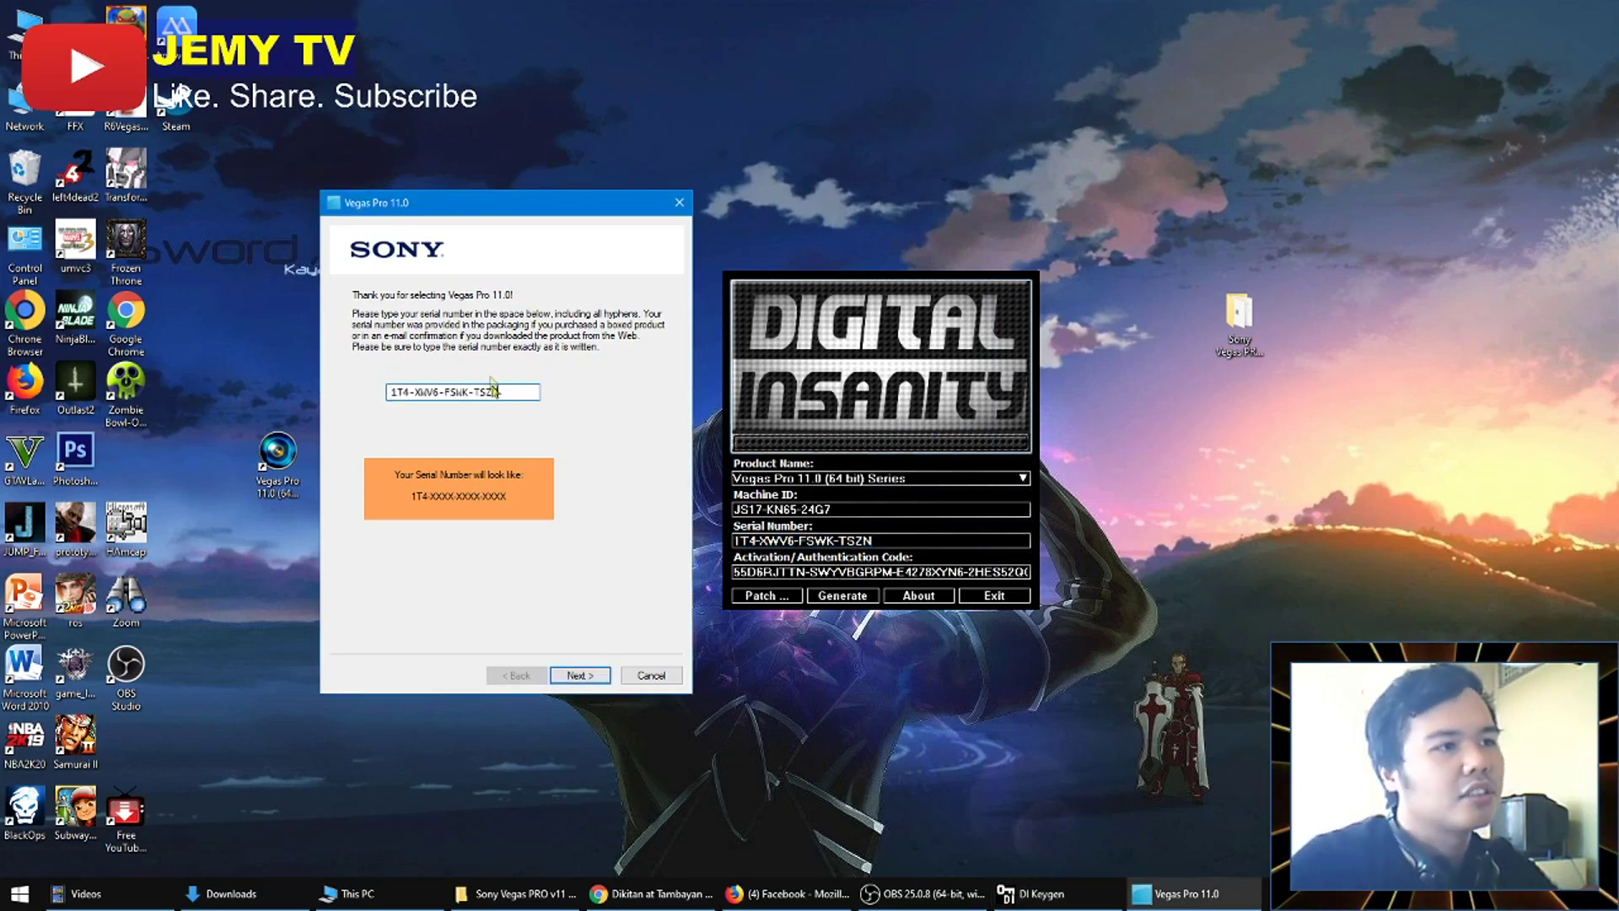
pyautogui.click(580, 675)
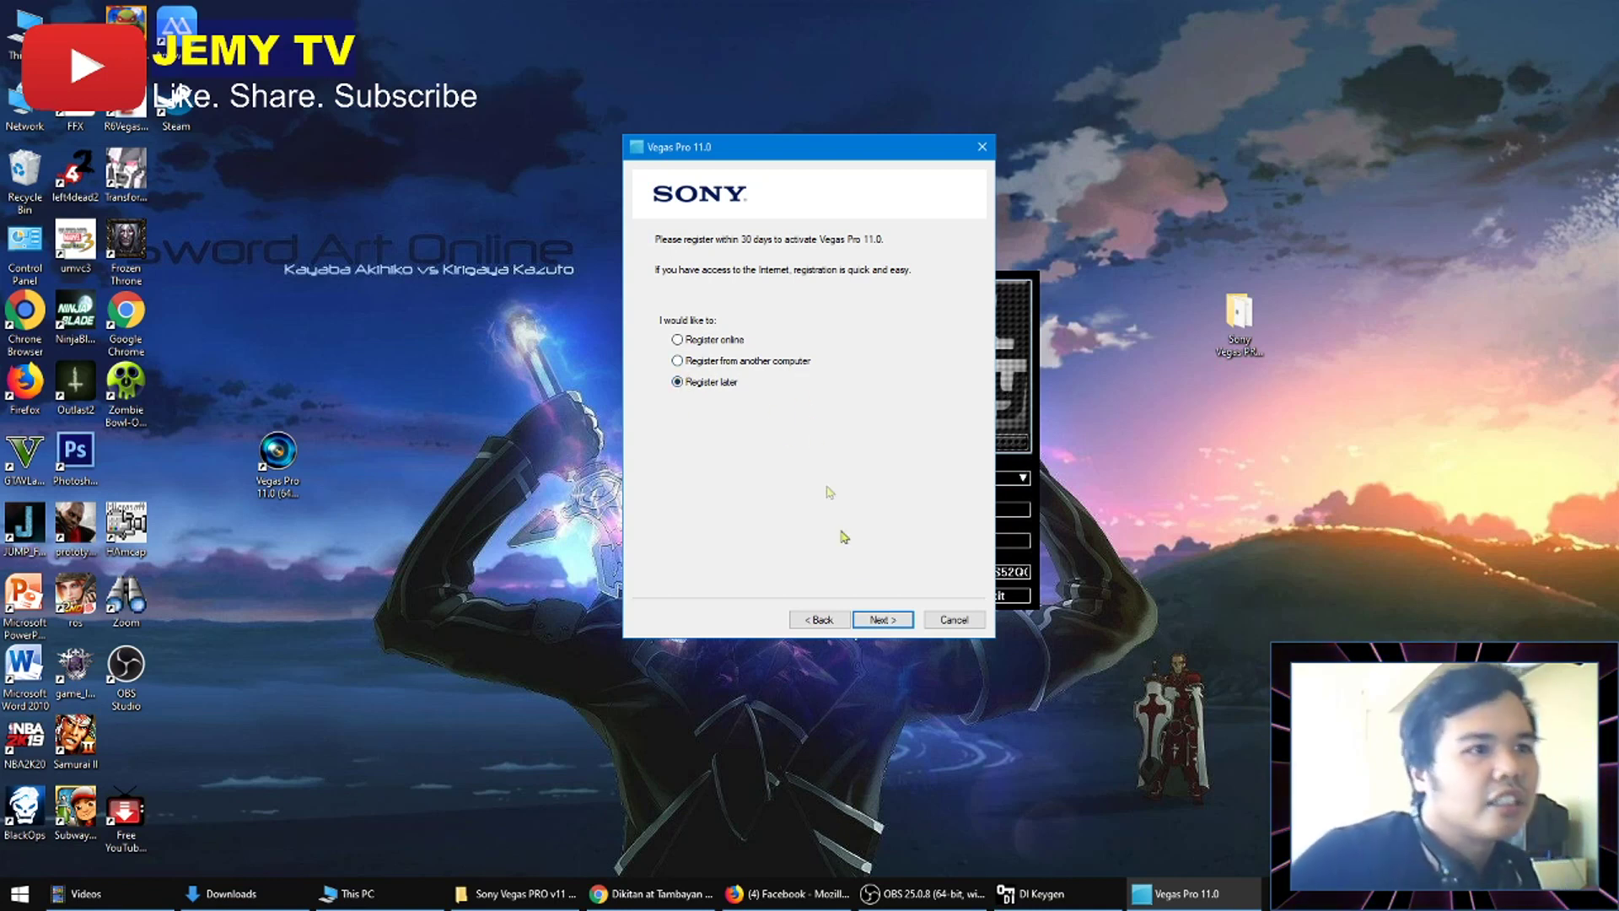
# Keep Register later and paste the keygen's activation code as the authentication code.
pyautogui.click(879, 621)
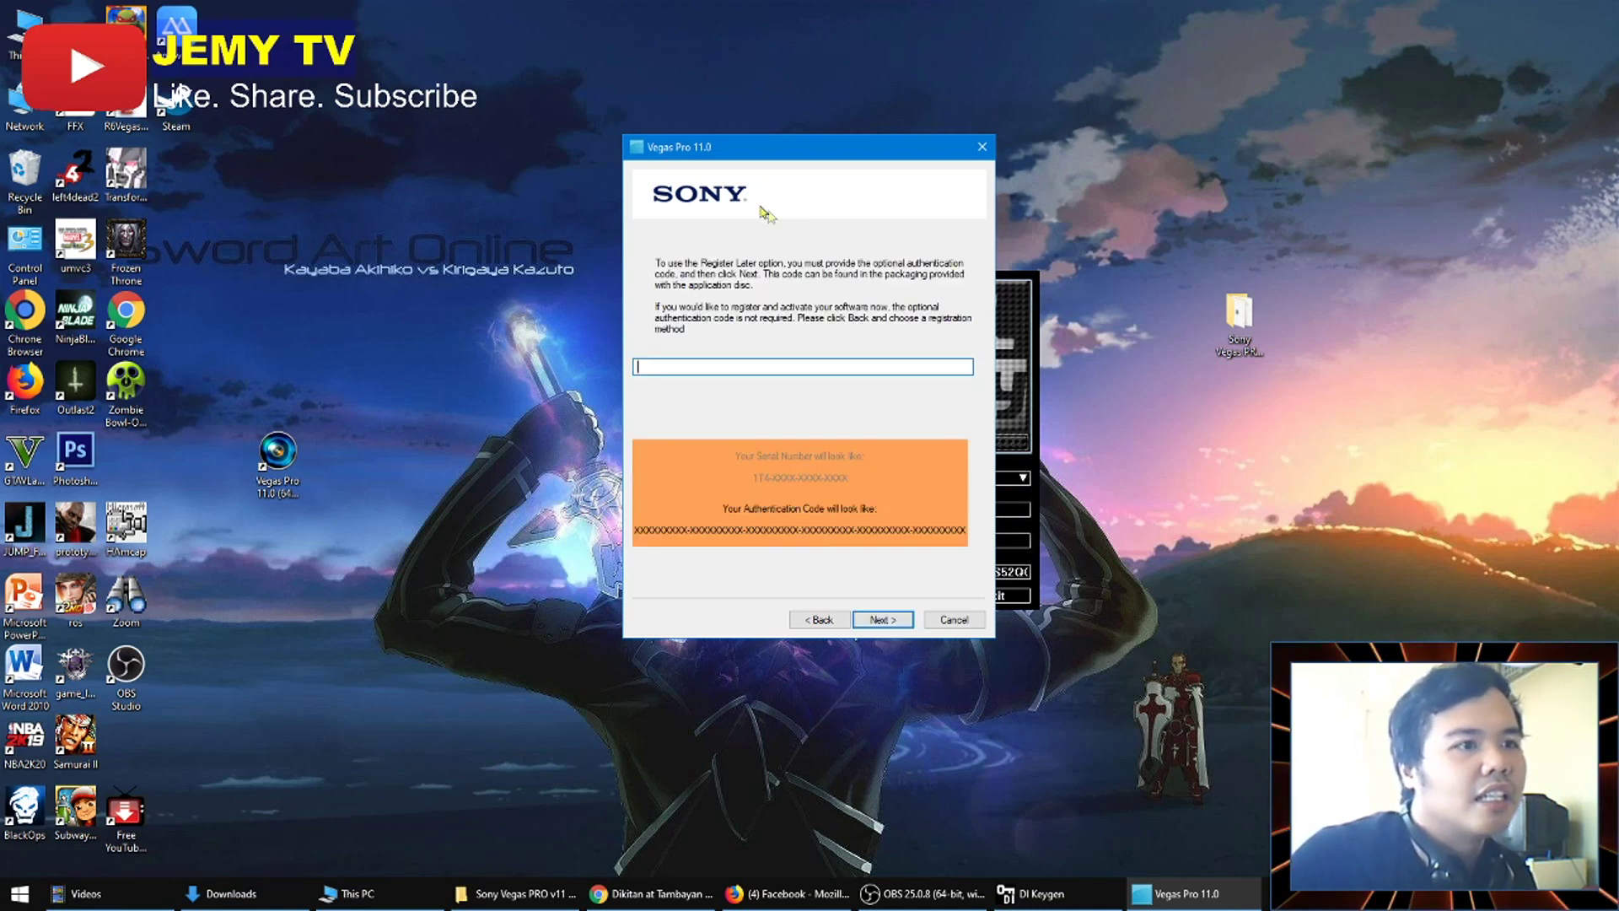
pyautogui.moveTo(806, 147); pyautogui.dragTo(532, 209)
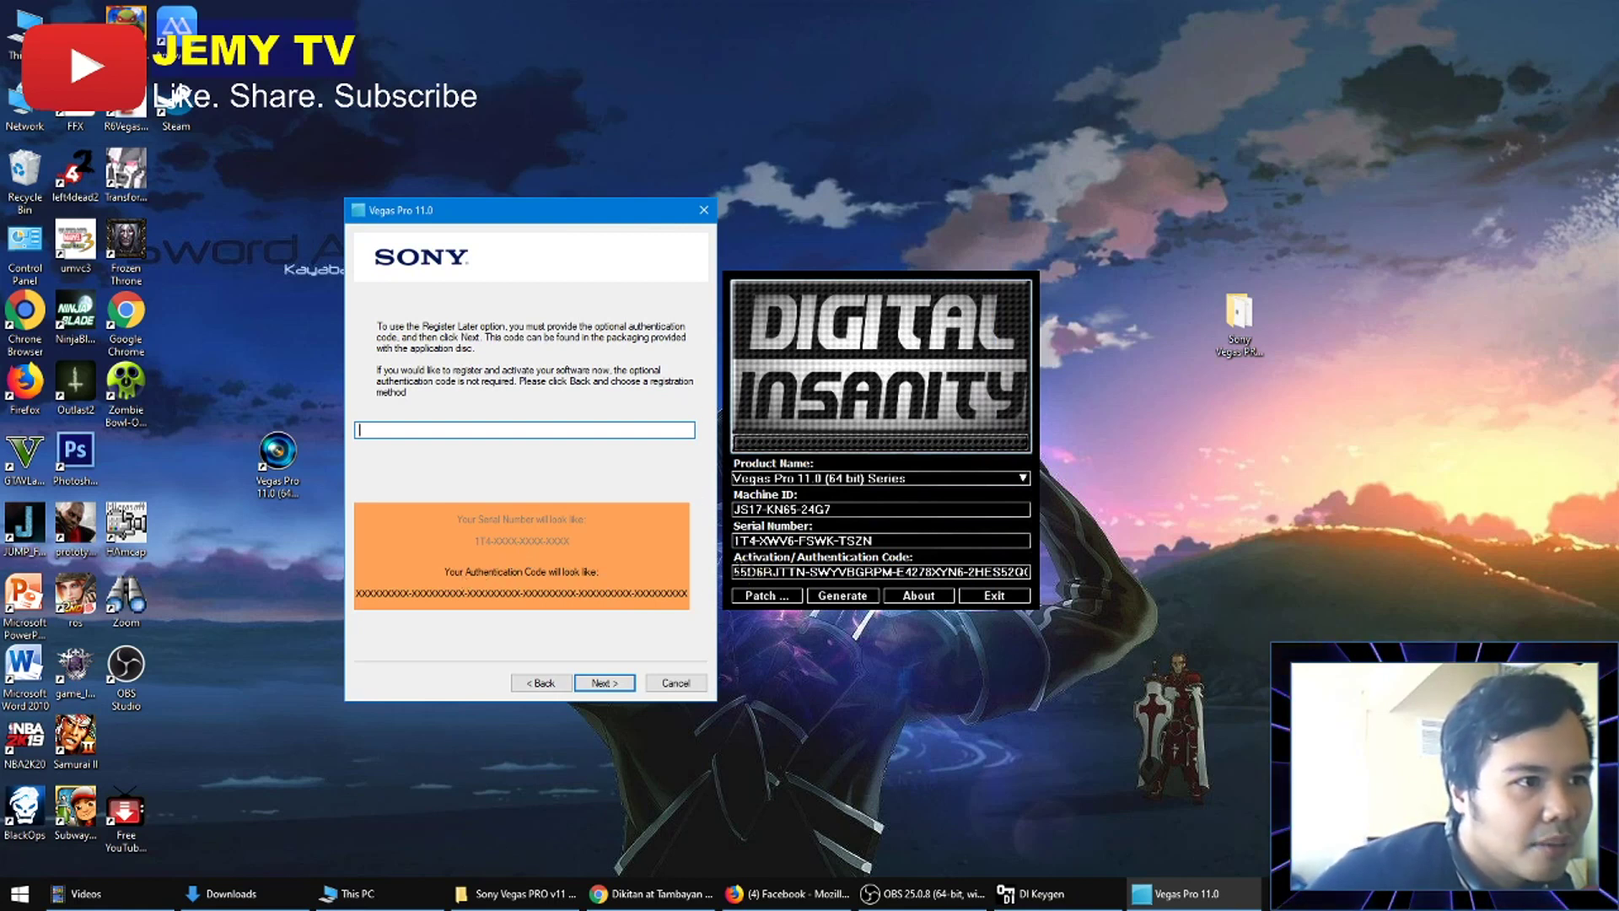
pyautogui.click(742, 572)
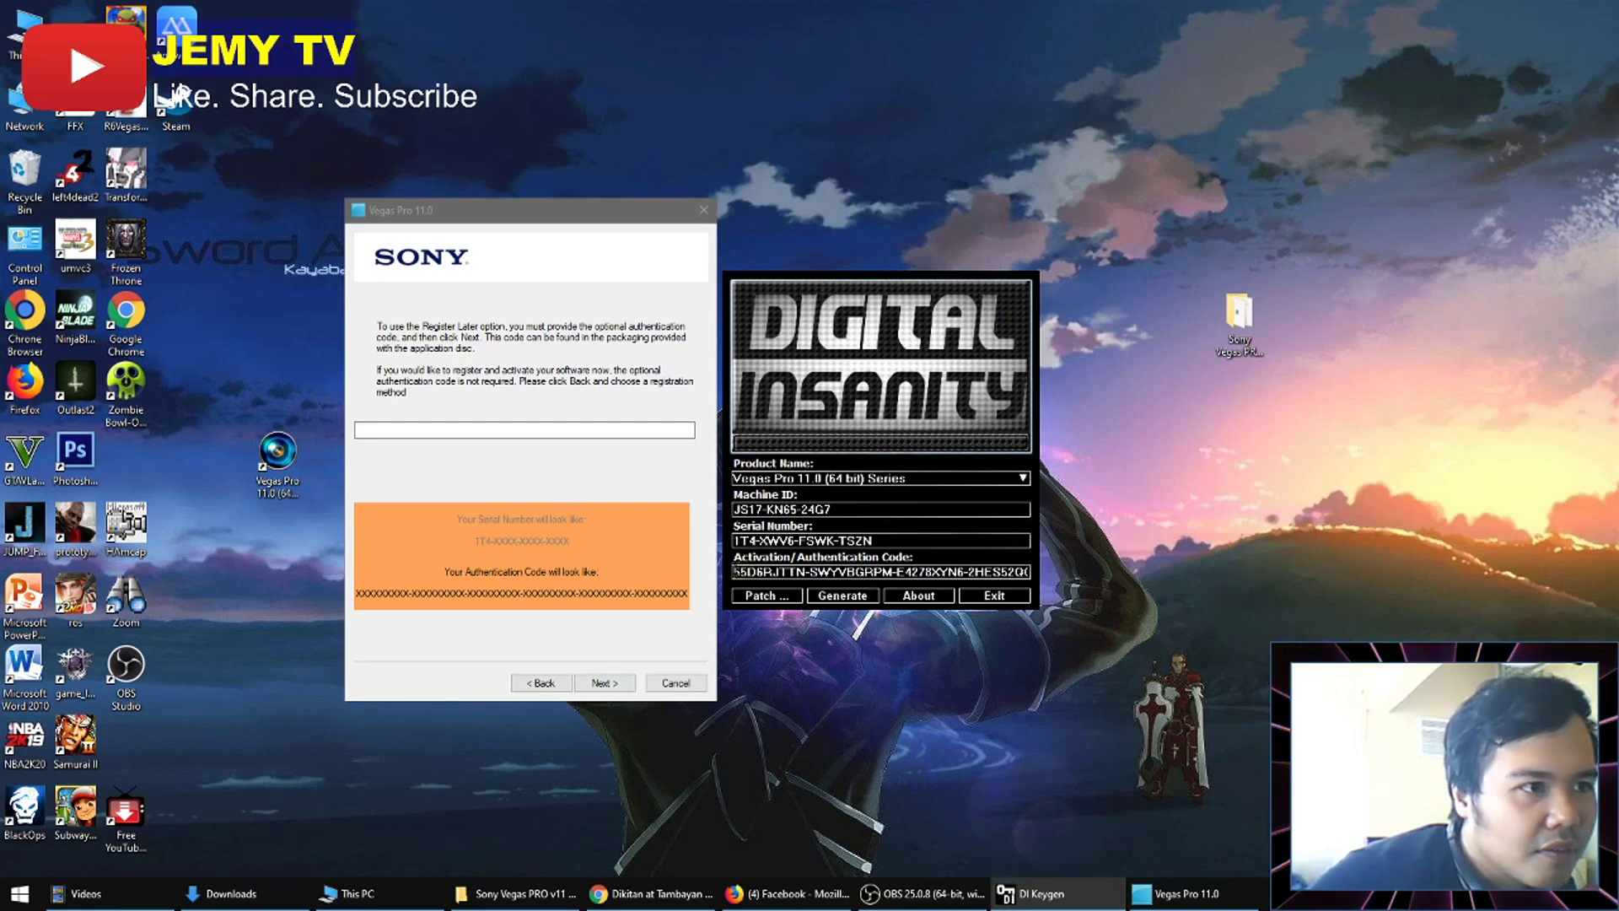
pyautogui.moveTo(732, 572); pyautogui.dragTo(1031, 571)
pyautogui.hotkey('ctrl', 'c')
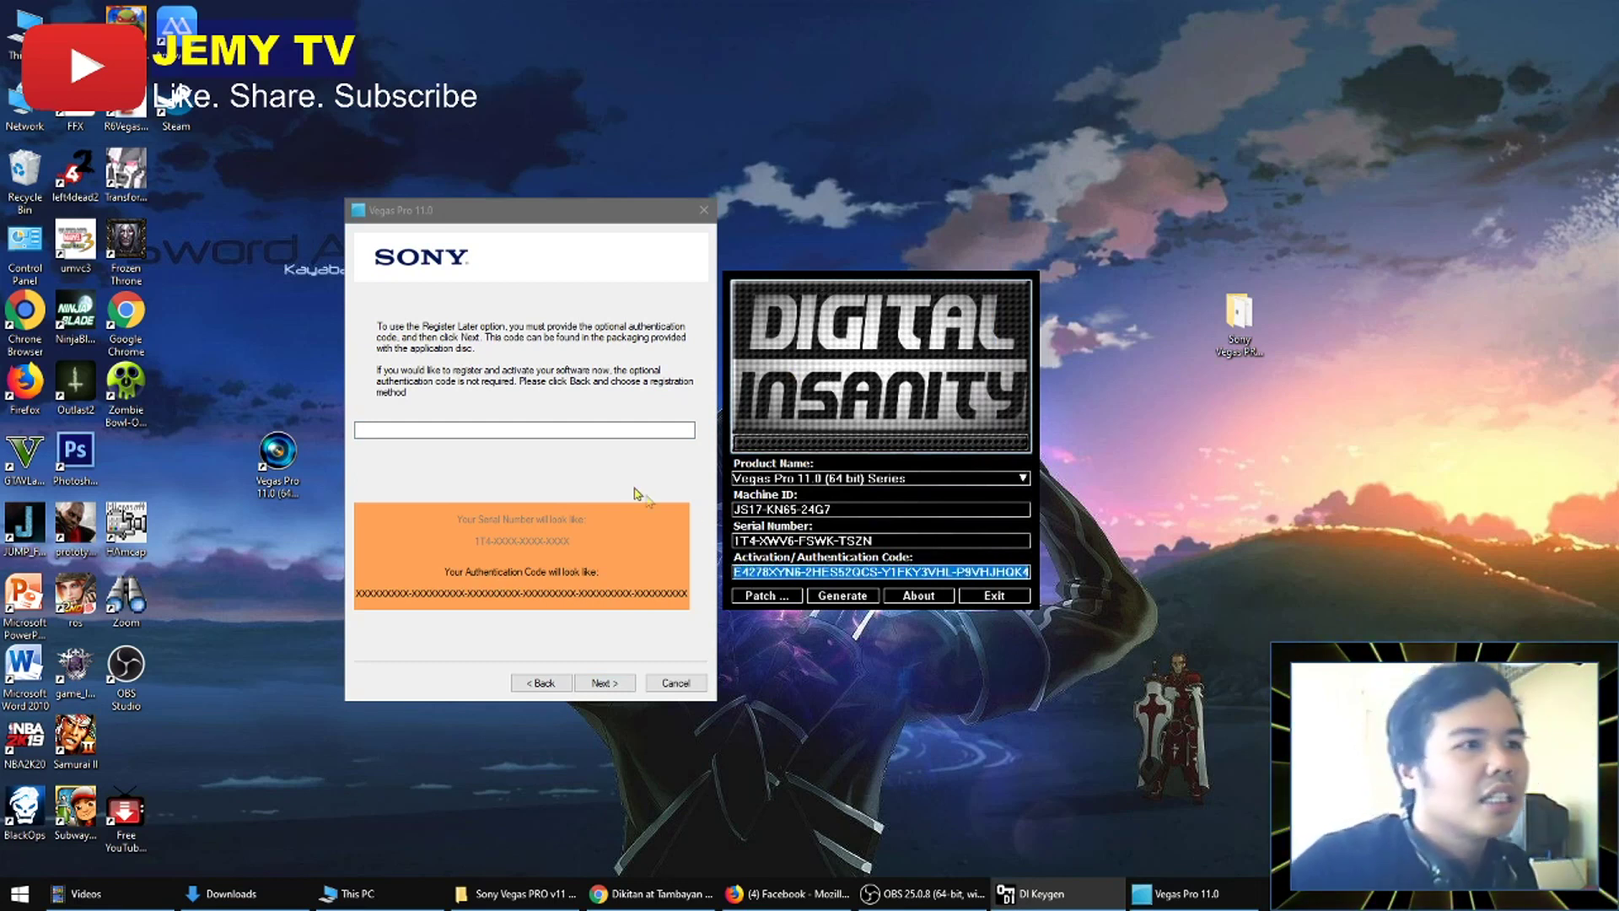
pyautogui.click(643, 428)
pyautogui.hotkey('ctrl', 'v')
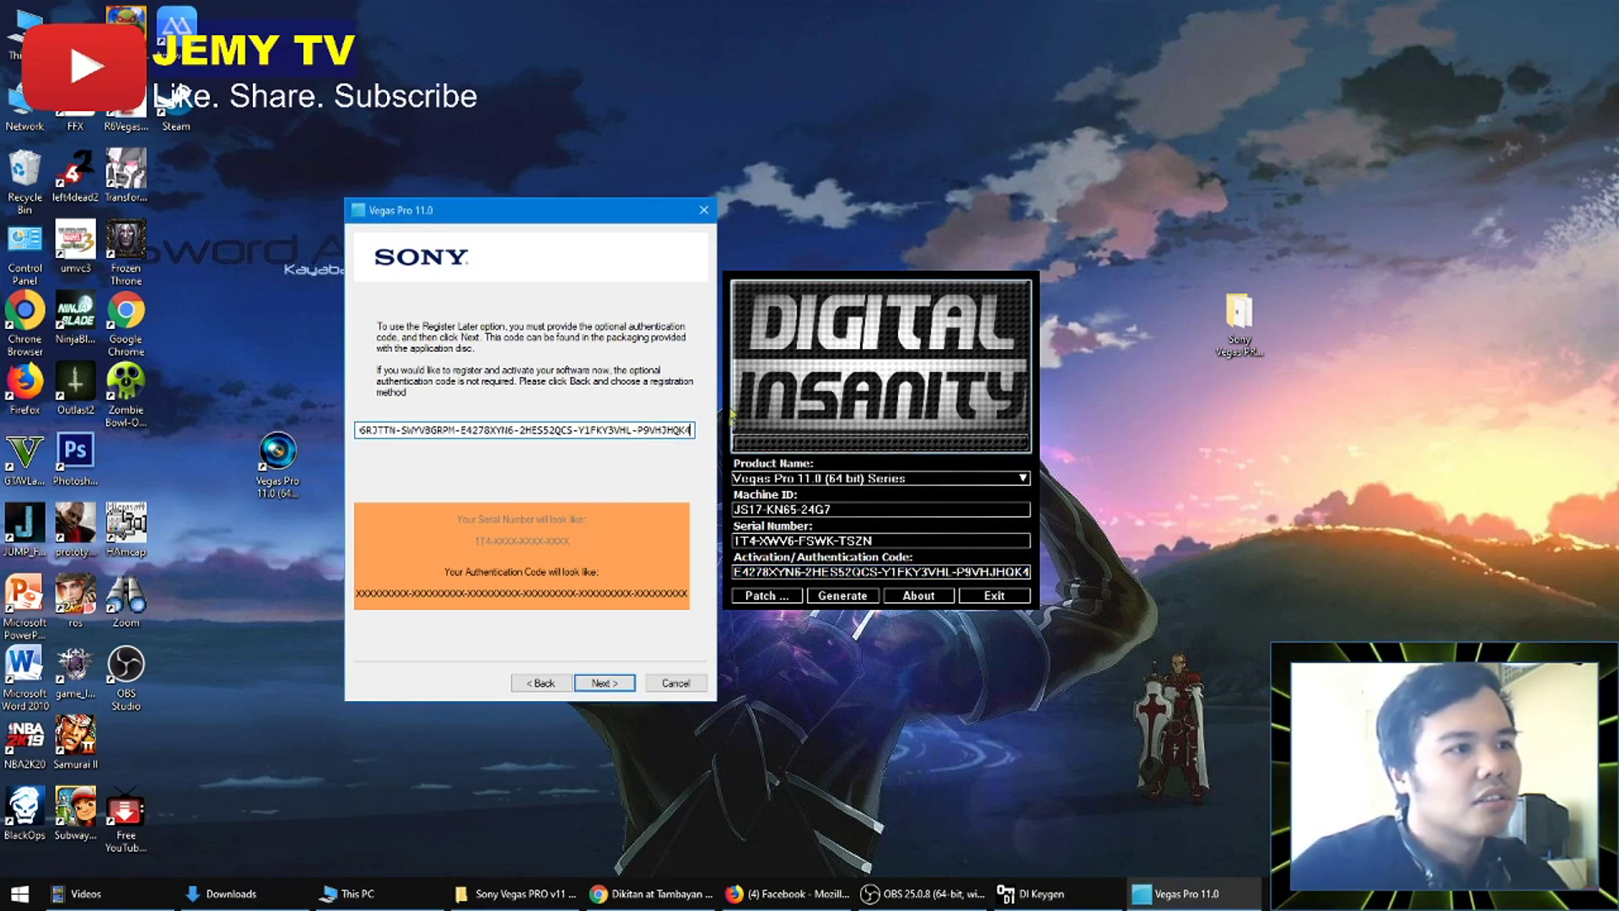
pyautogui.click(621, 684)
pyautogui.moveTo(844, 354); pyautogui.dragTo(1238, 336)
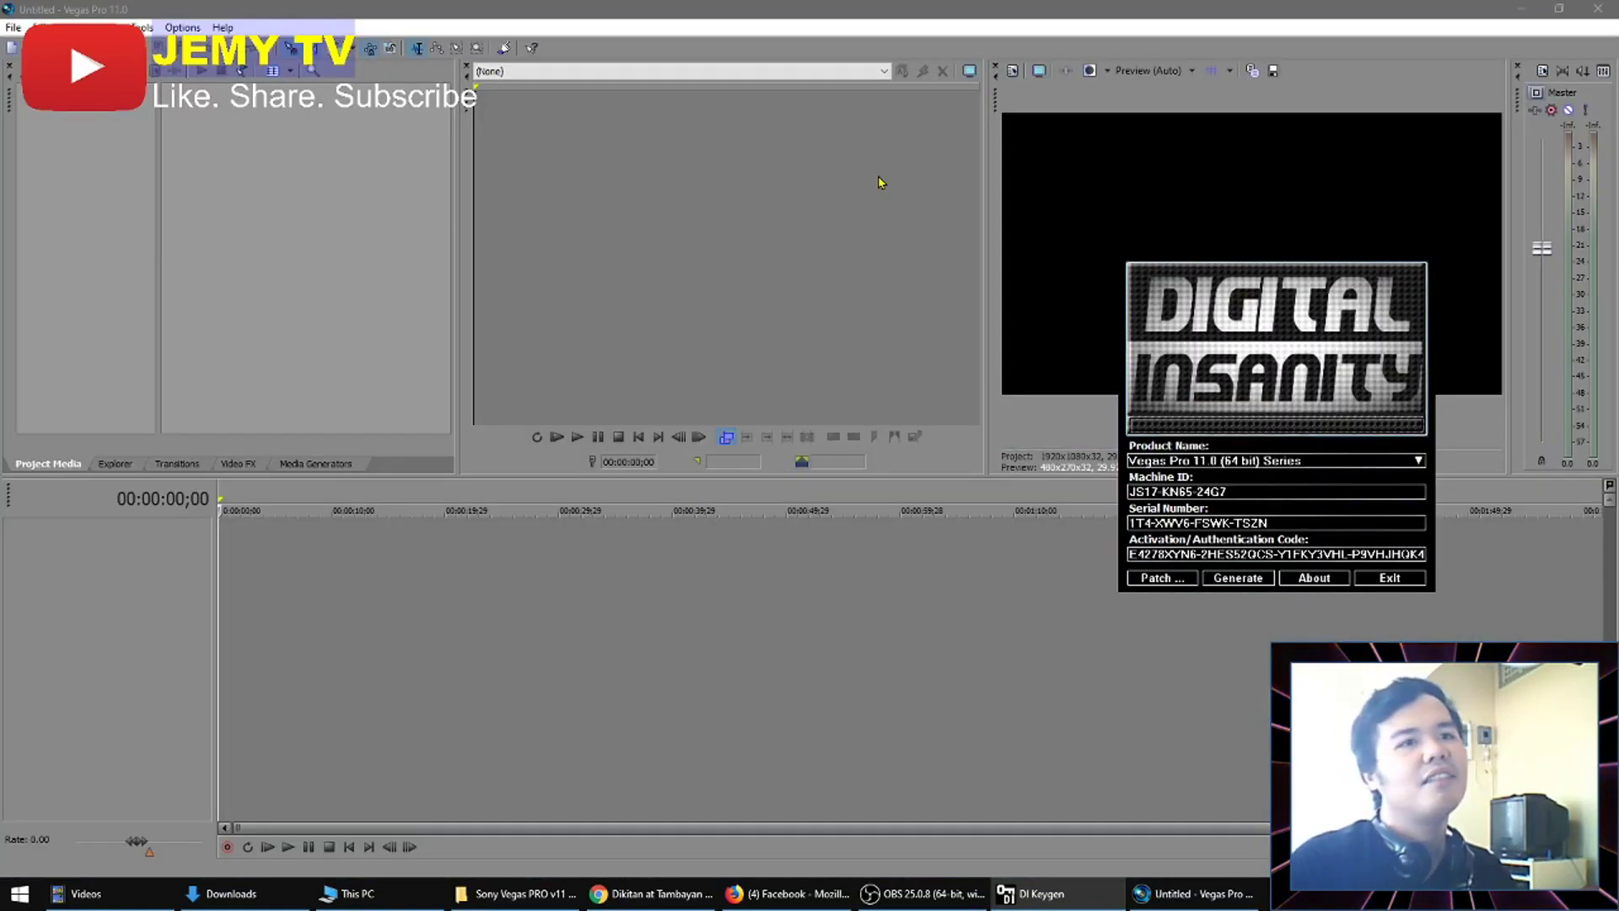
# Move the keygen window down and left so the loaded Vegas Pro editor is visible.
pyautogui.moveTo(1180, 350); pyautogui.dragTo(985, 515)
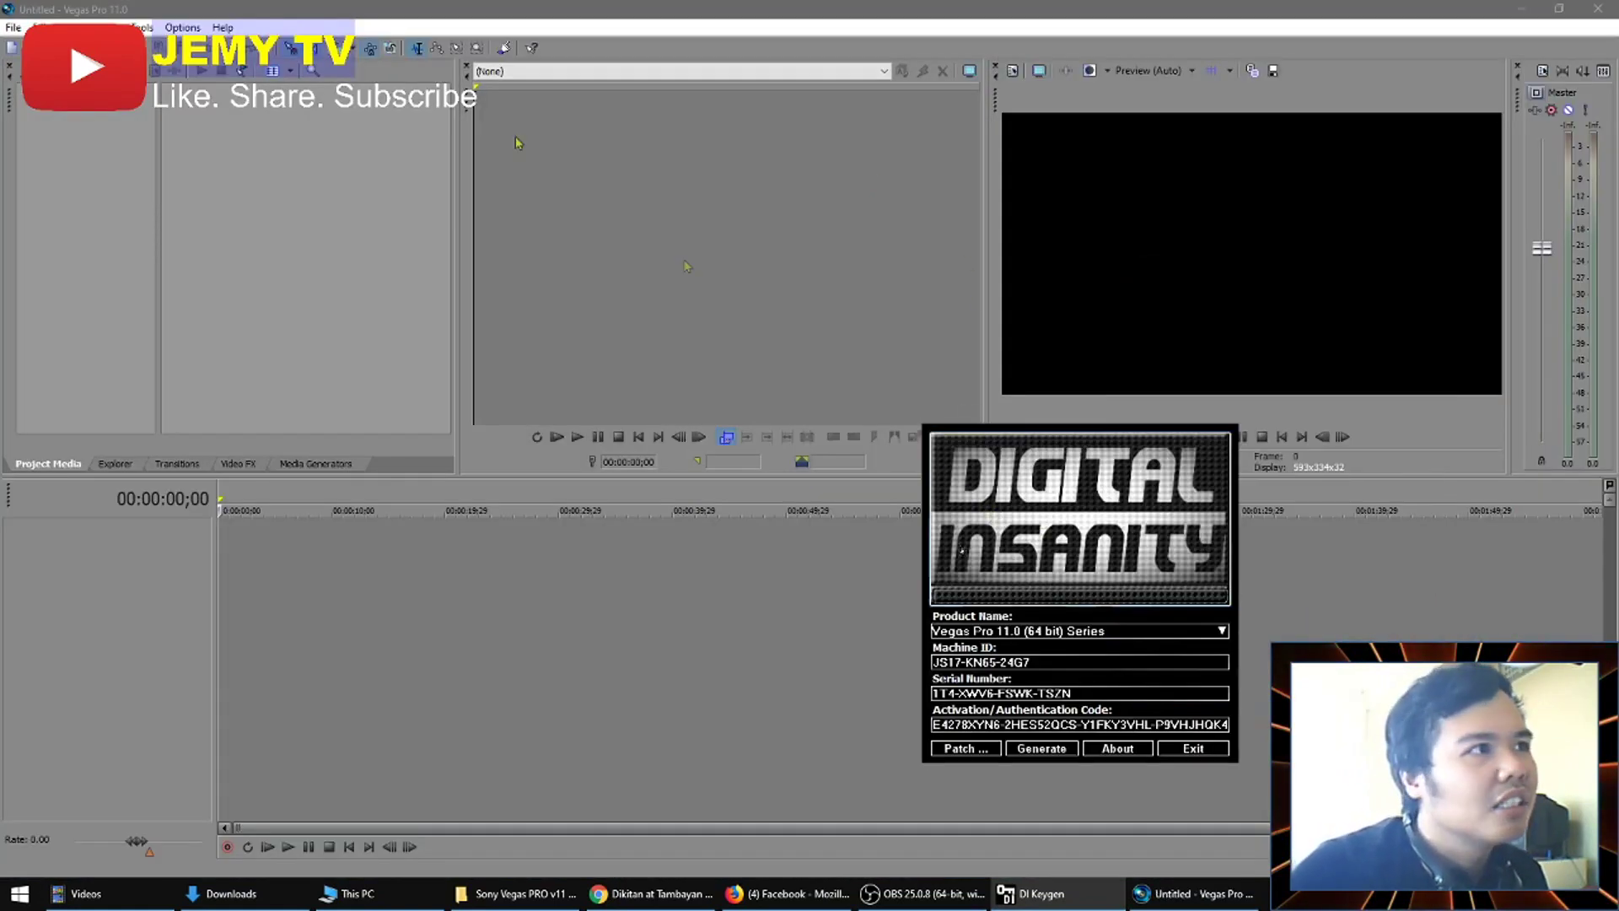